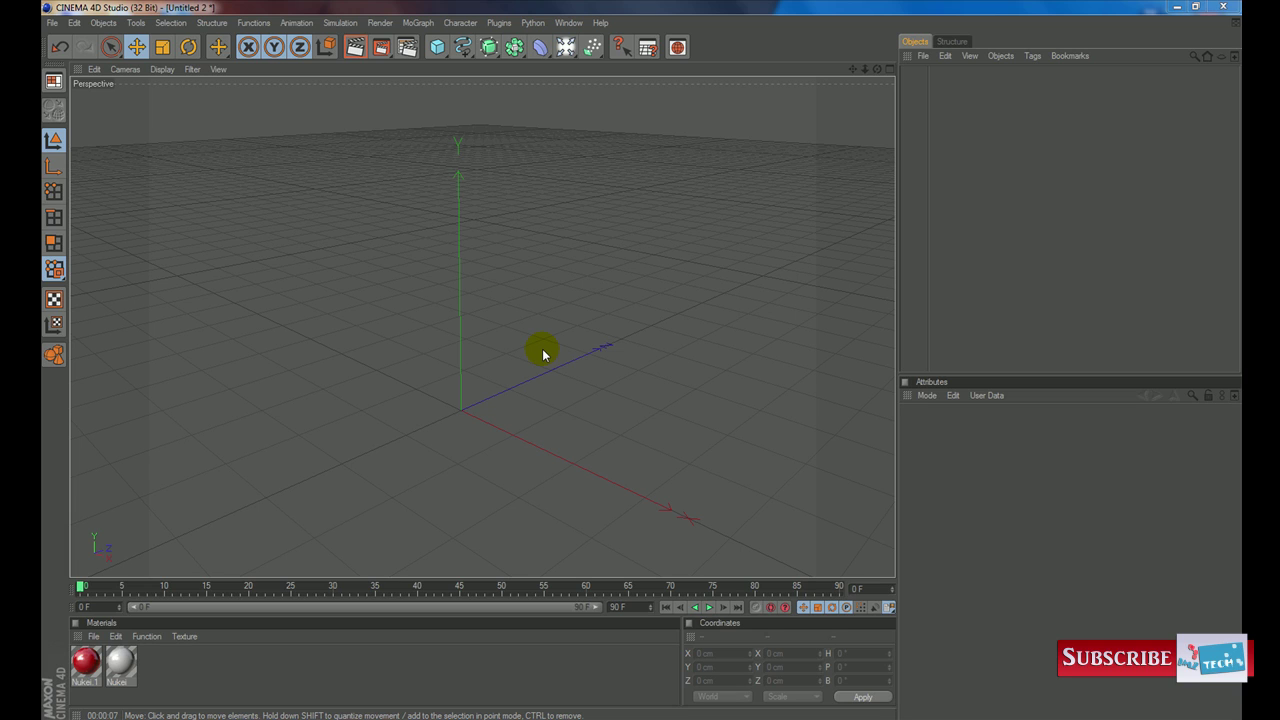
Add a Floor object and apply the grey Nukei material to it
left_click(563, 50)
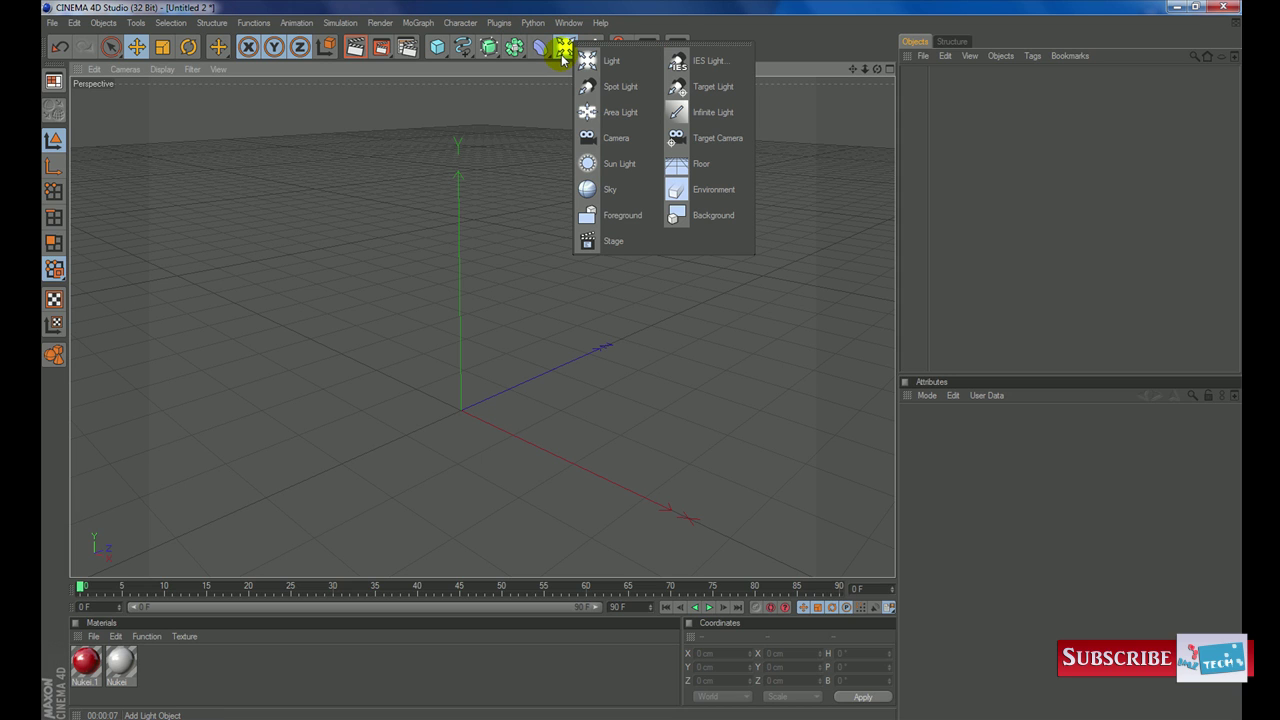
left_click(699, 164)
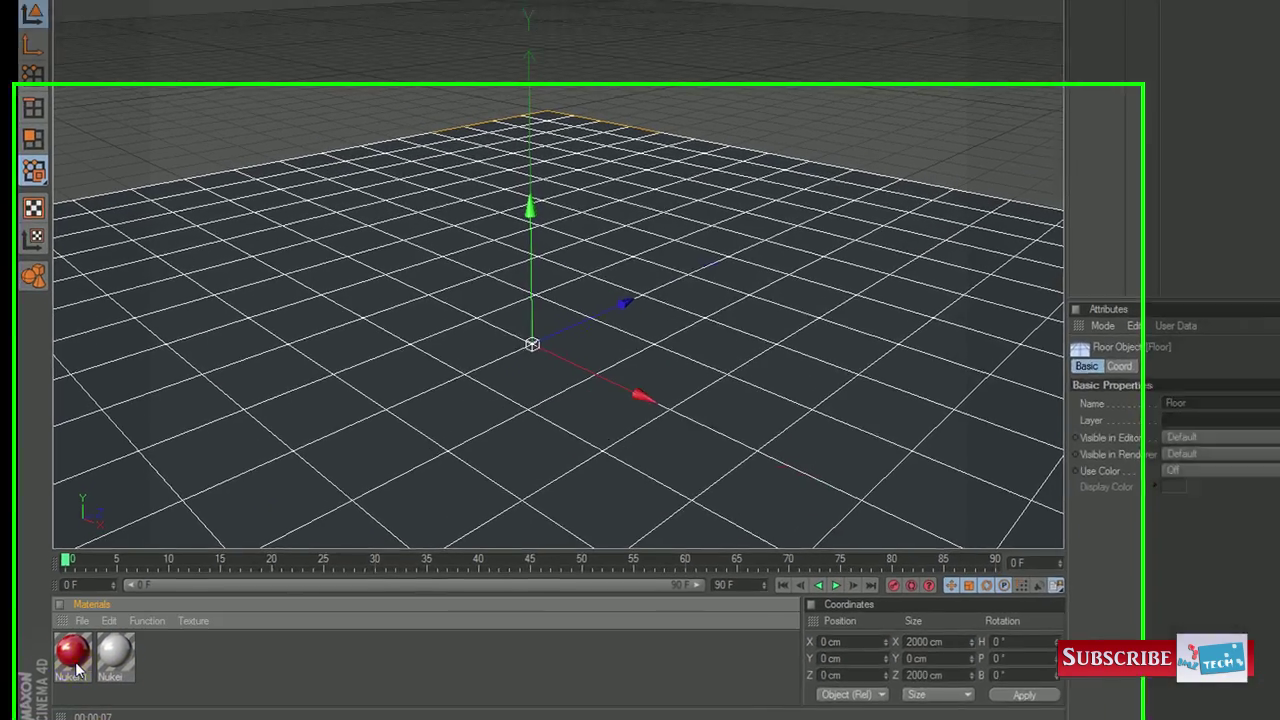
left_click(122, 665)
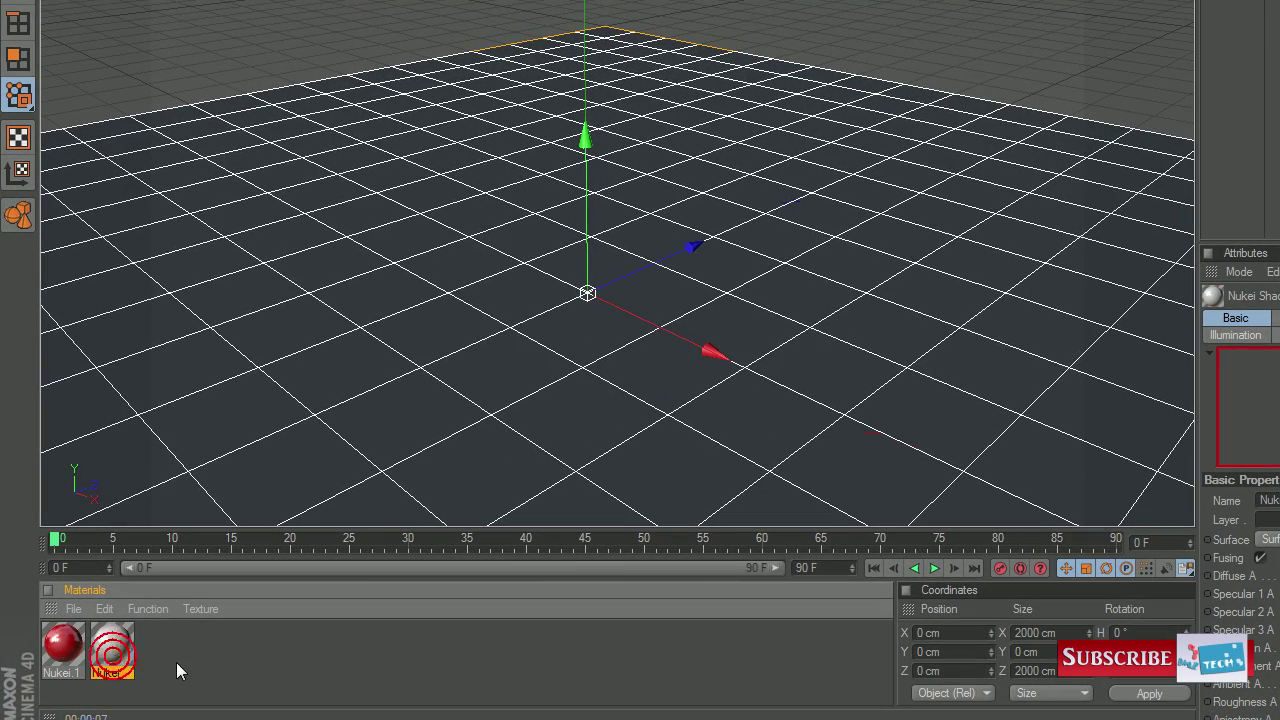
left_click(73, 609)
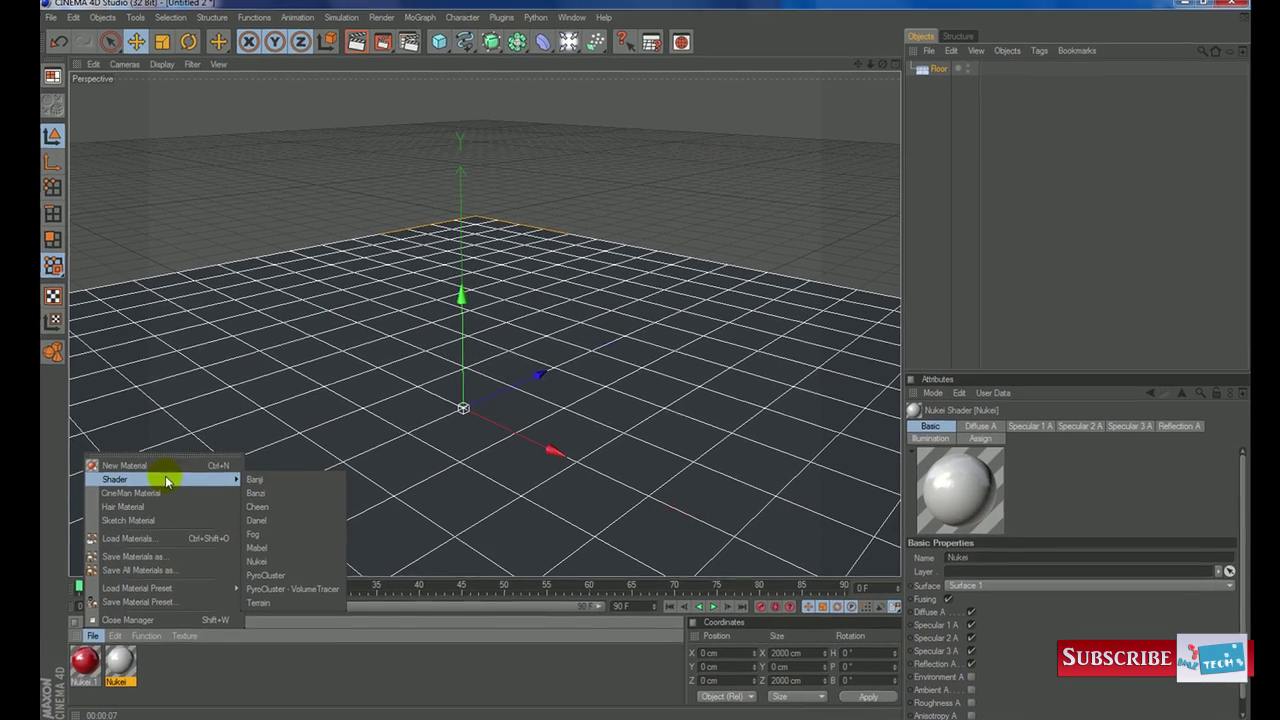
left_click(244, 681)
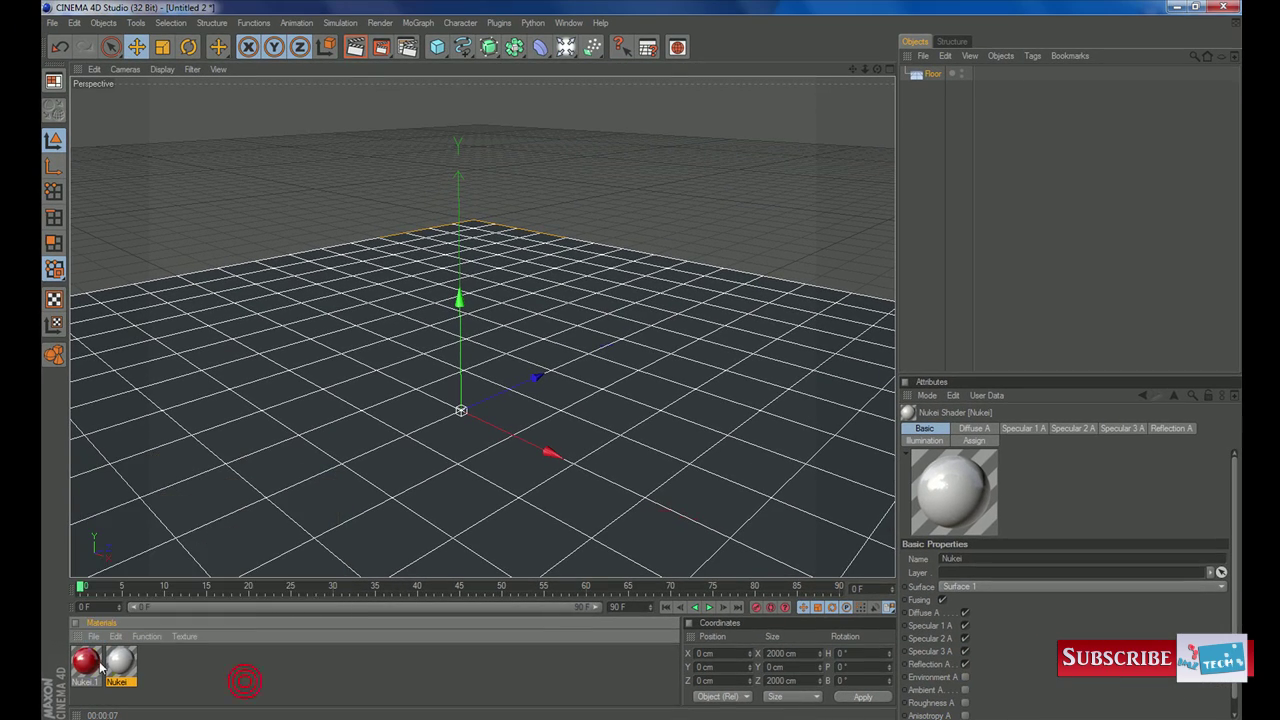
left_click_drag(118, 662, 369, 381)
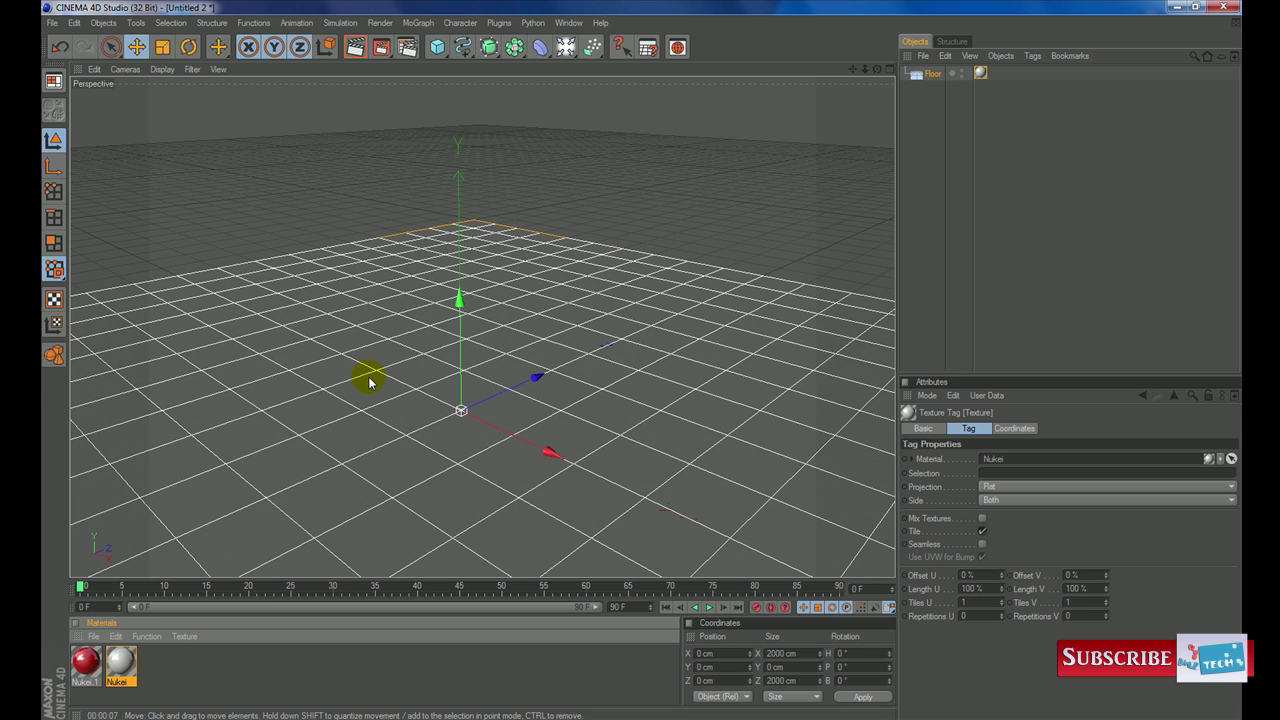
Add a Cube raised above the floor, give it red Nukei.1, and render a preview
left_click(441, 52)
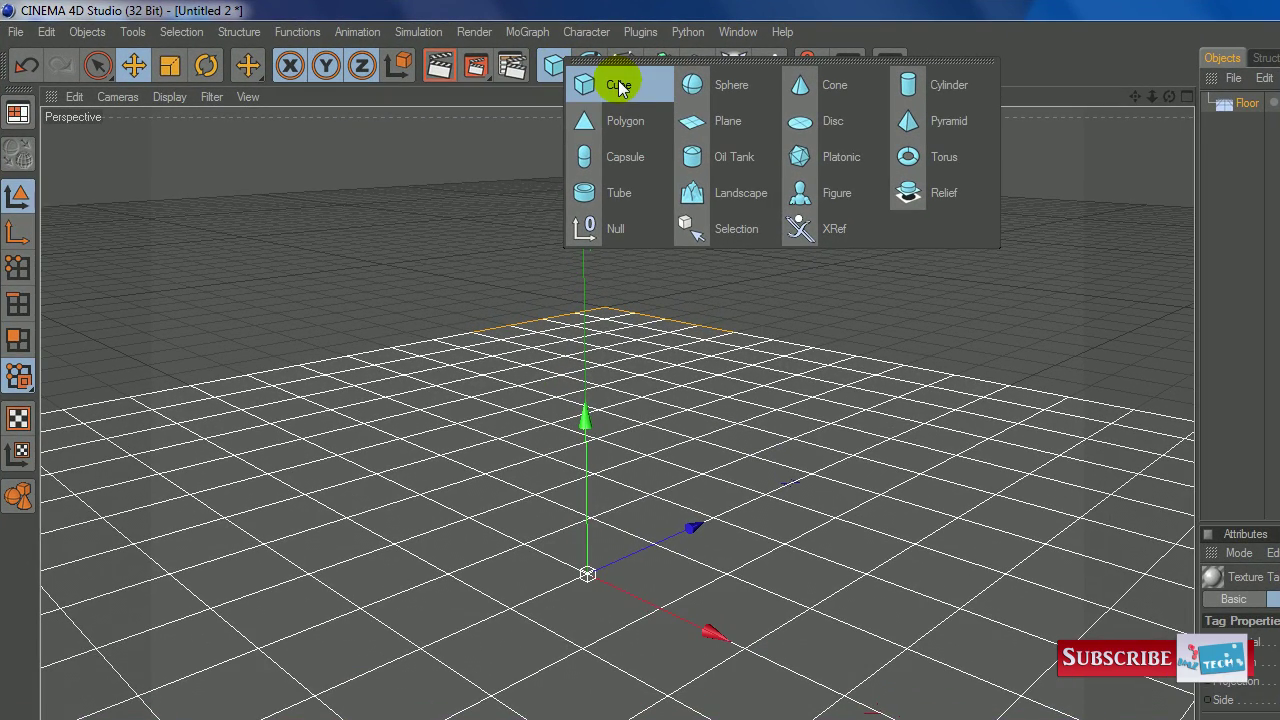
left_click(619, 87)
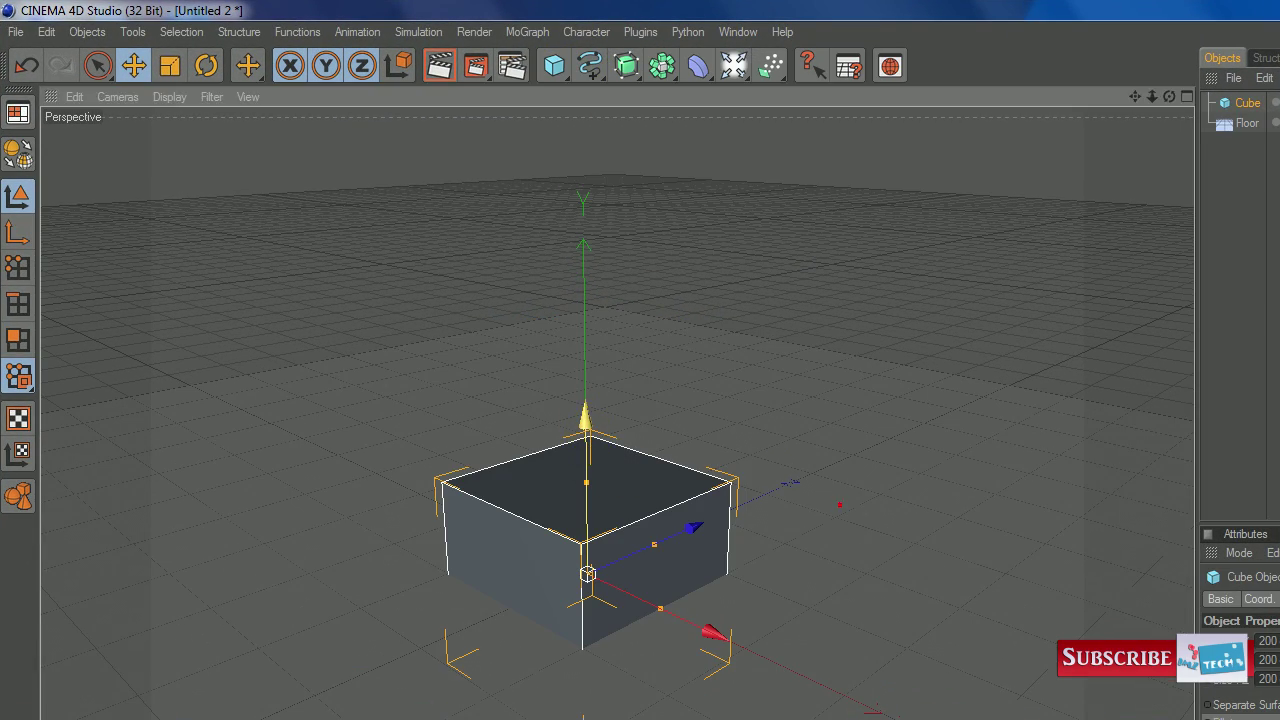
left_click_drag(840, 505, 840, 325)
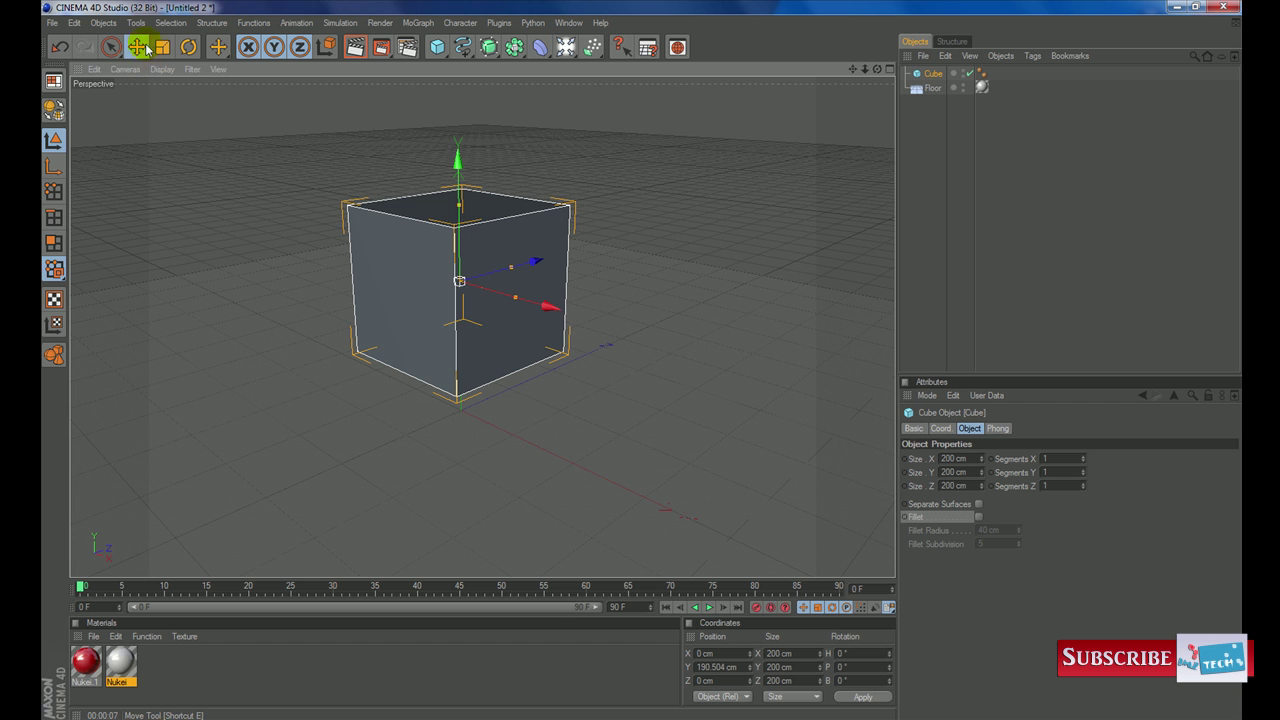
left_click_drag(457, 158, 642, 361)
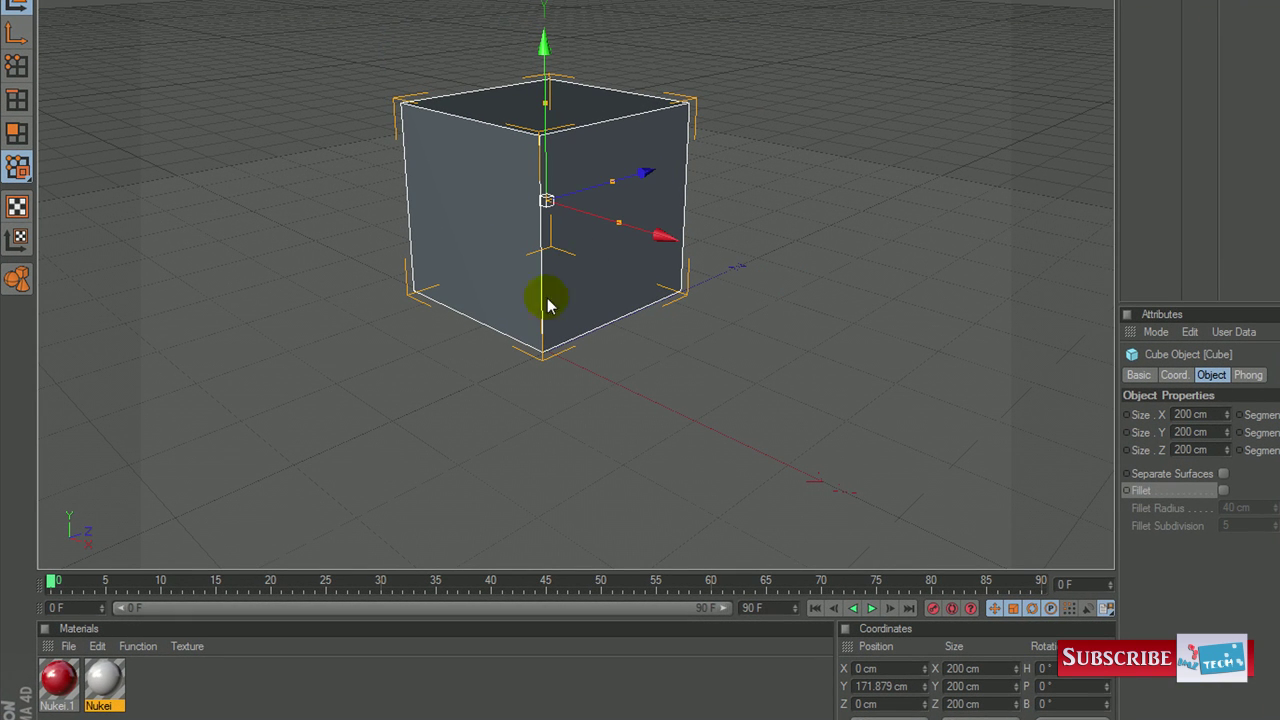
left_click_drag(58, 678, 515, 235)
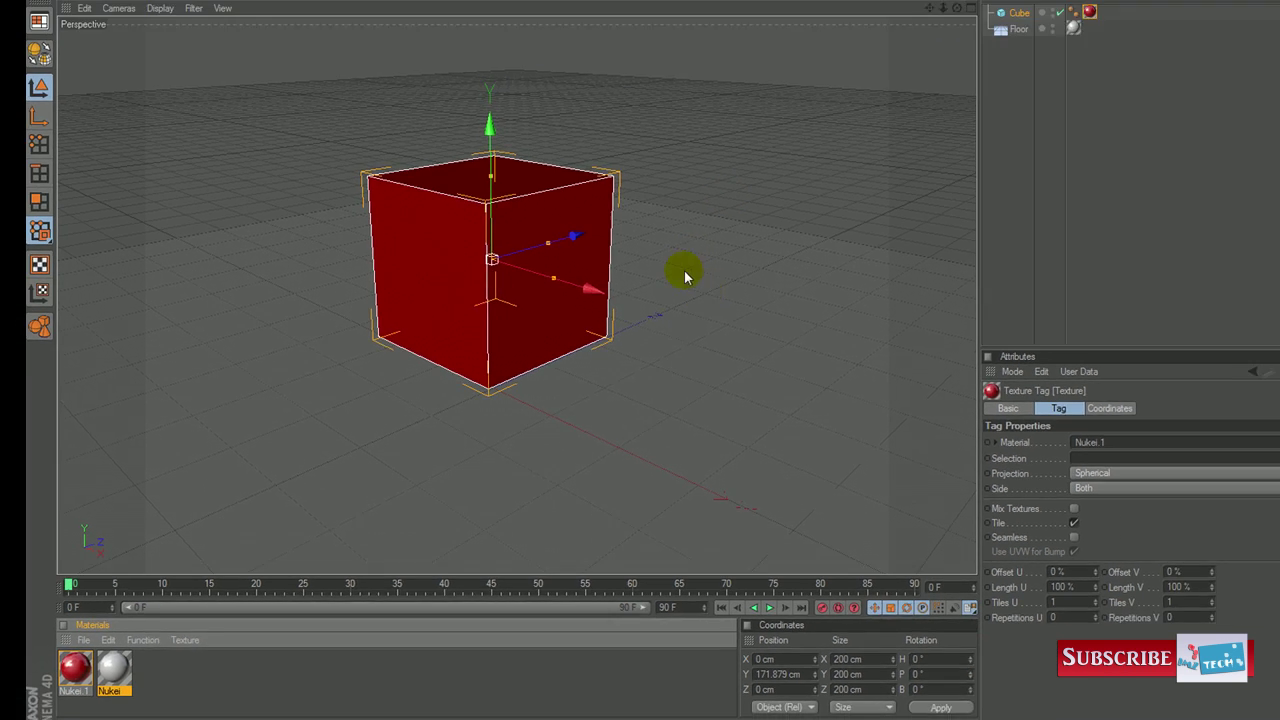
left_click(357, 50)
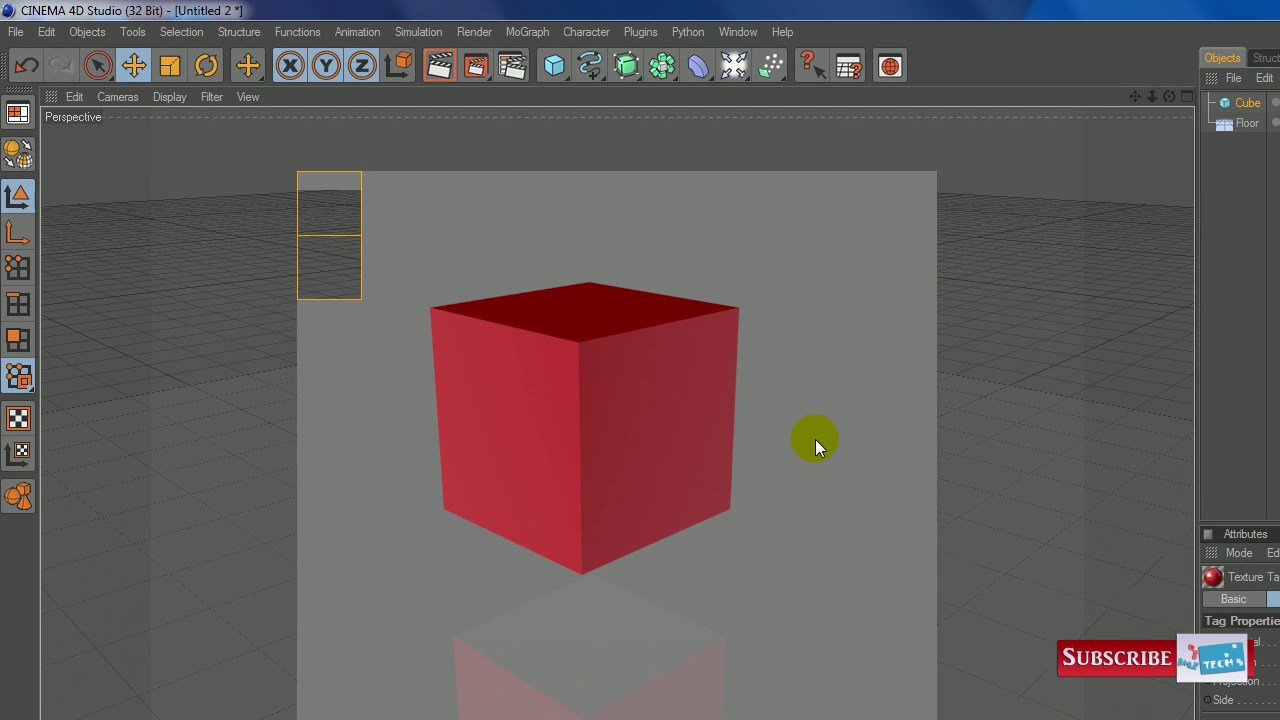
Add a Light and raise it along Y high above the red cube
left_click(815, 439)
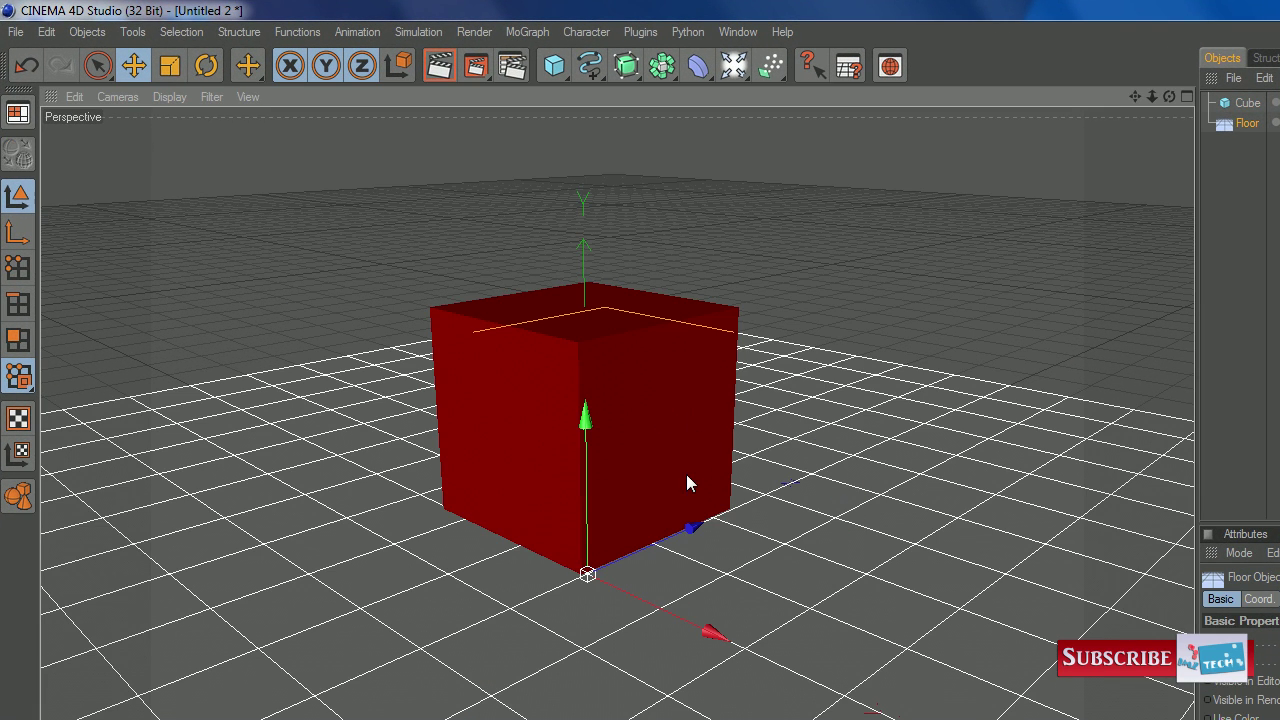
key("ctrl+shift+z")
key("ctrl+shift+z")
left_click(655, 177)
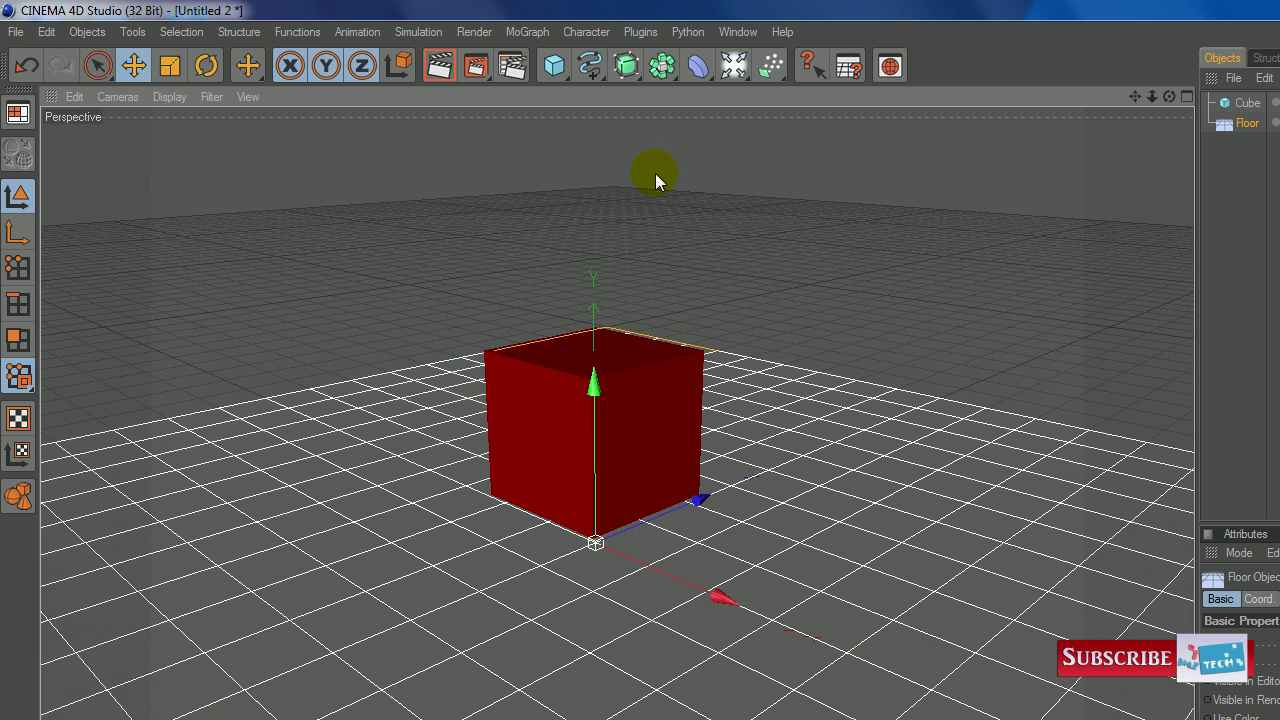
left_click(733, 68)
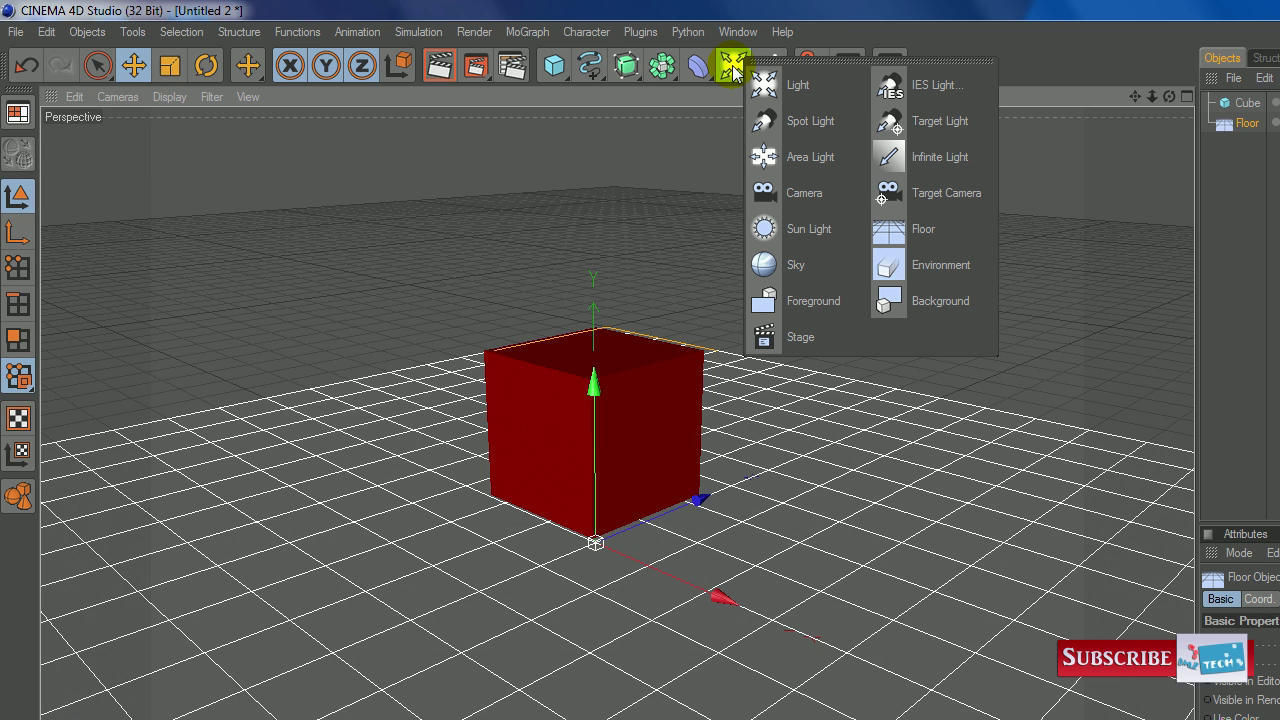
left_click(781, 88)
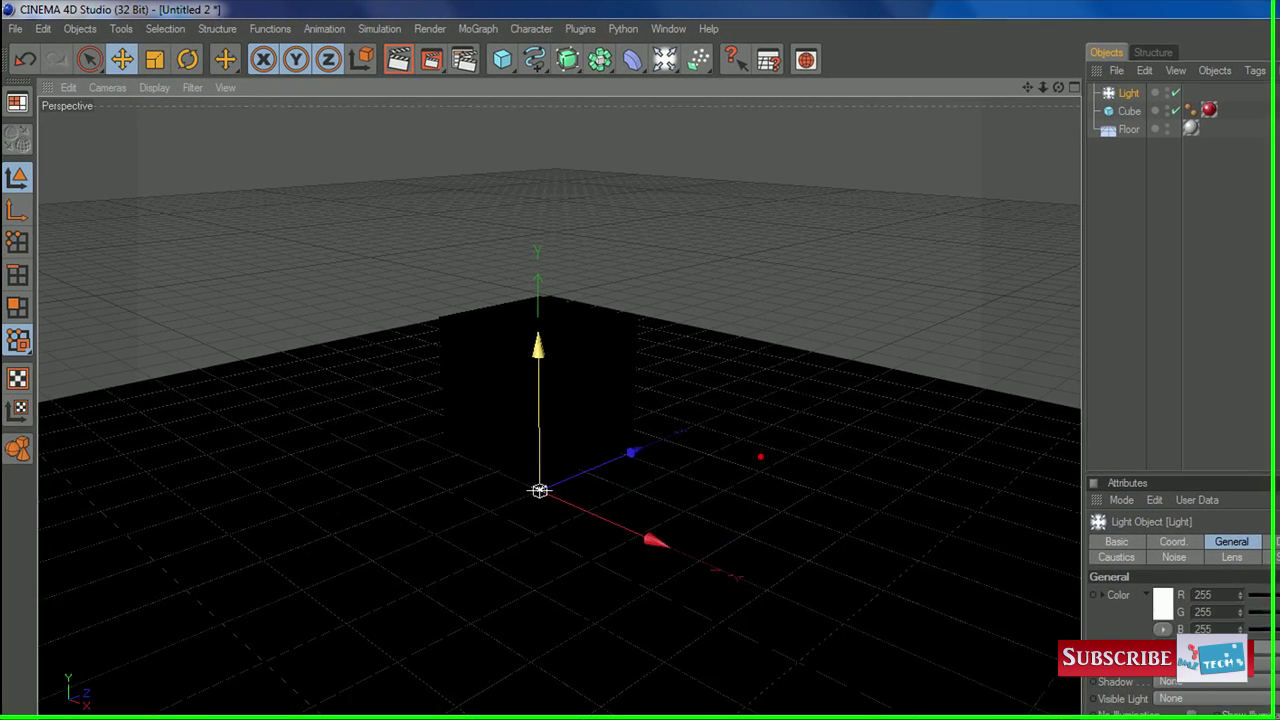
mouse_move(465, 285)
left_mouse_down()
mouse_move(540, 190)
mouse_move(540, 162)
left_mouse_up()
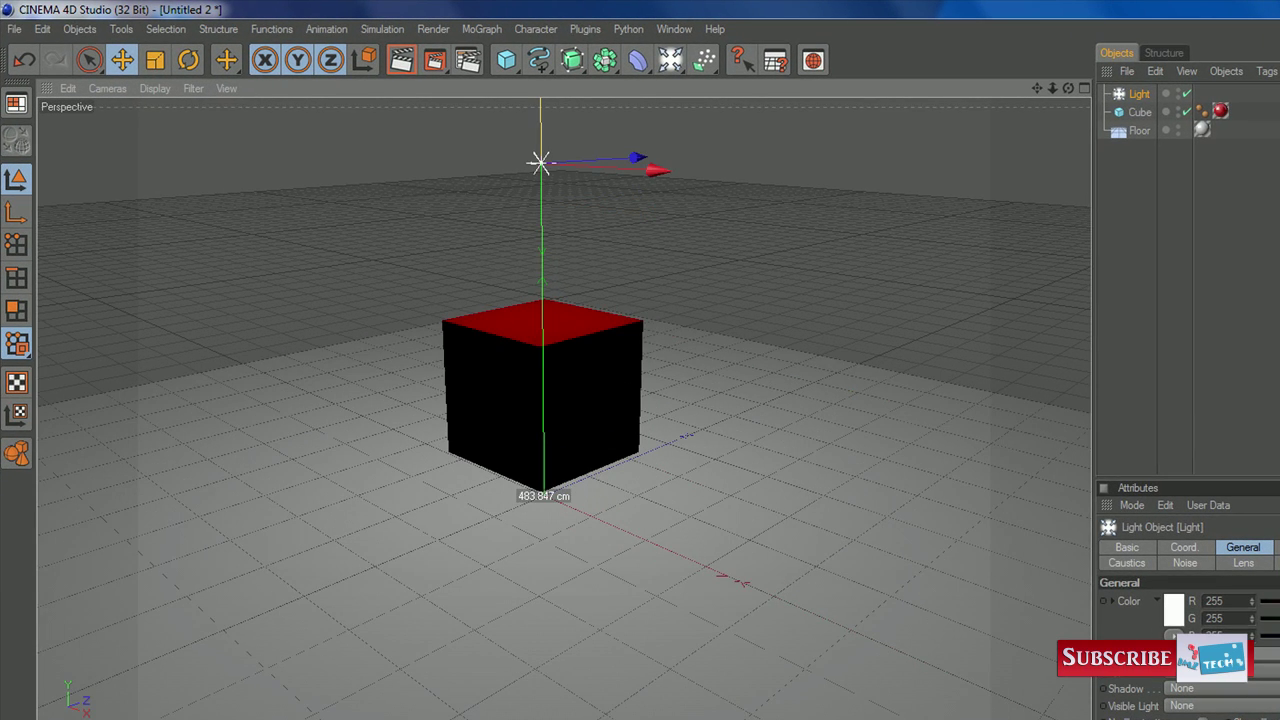
Add a second Light, move it up and beside the cube, and render a preview
left_click(683, 80)
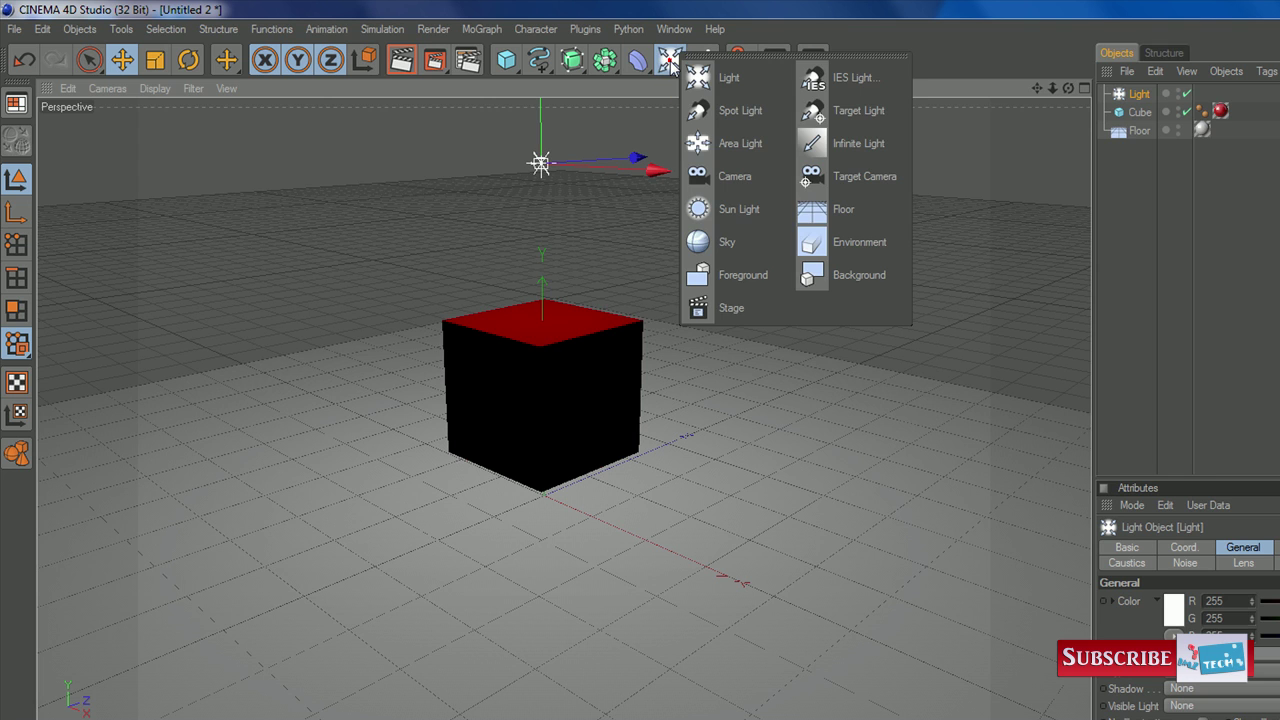
left_click(700, 74)
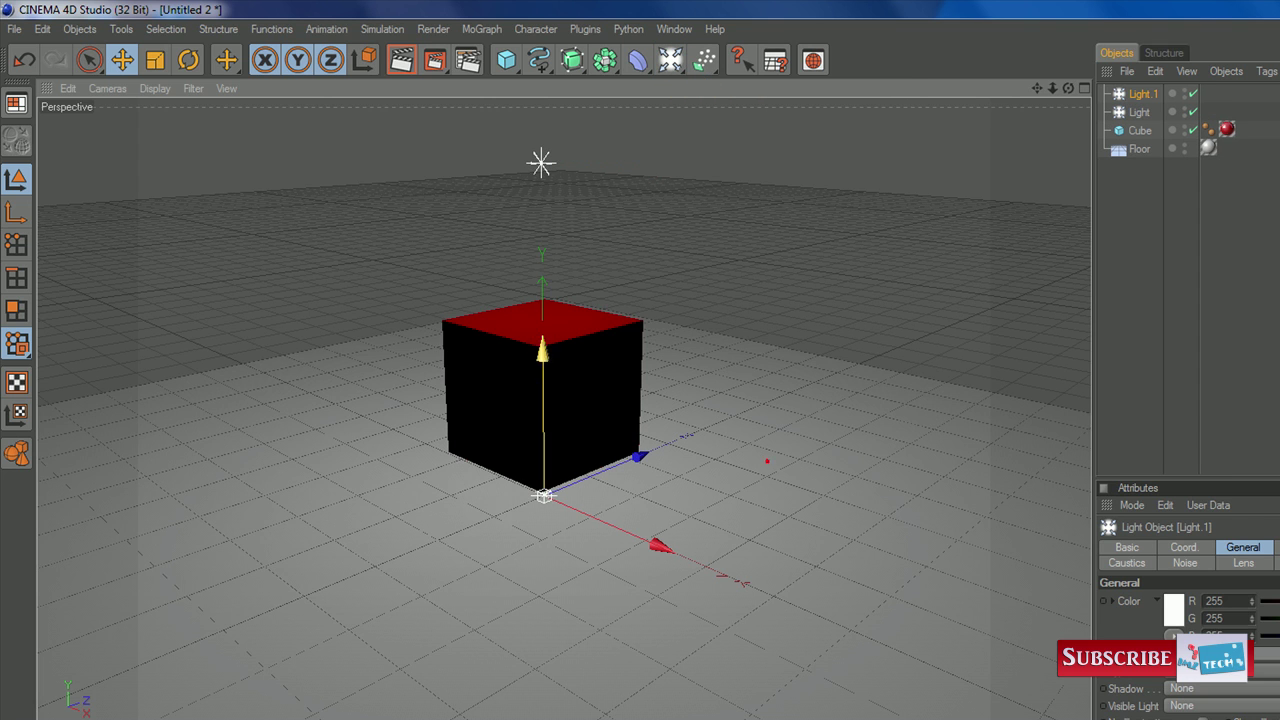
left_click_drag(541, 348, 541, 100)
left_click_drag(633, 234, 425, 262)
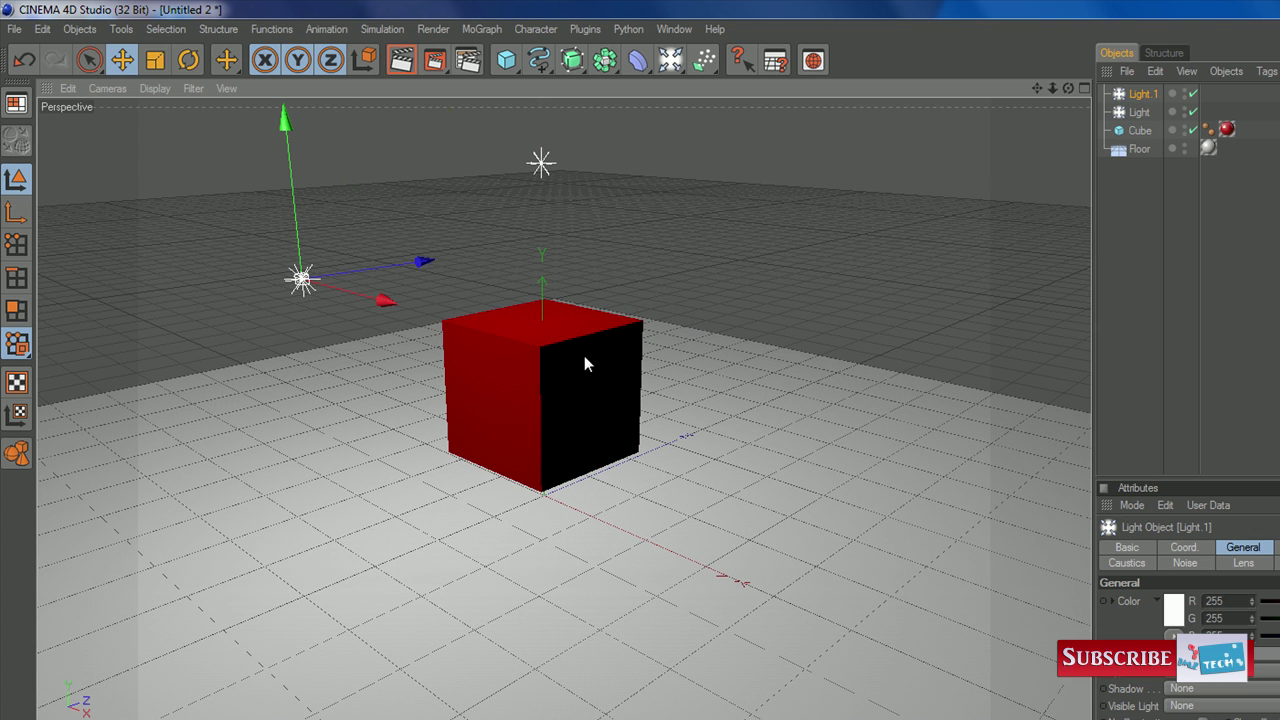
left_click(430, 62)
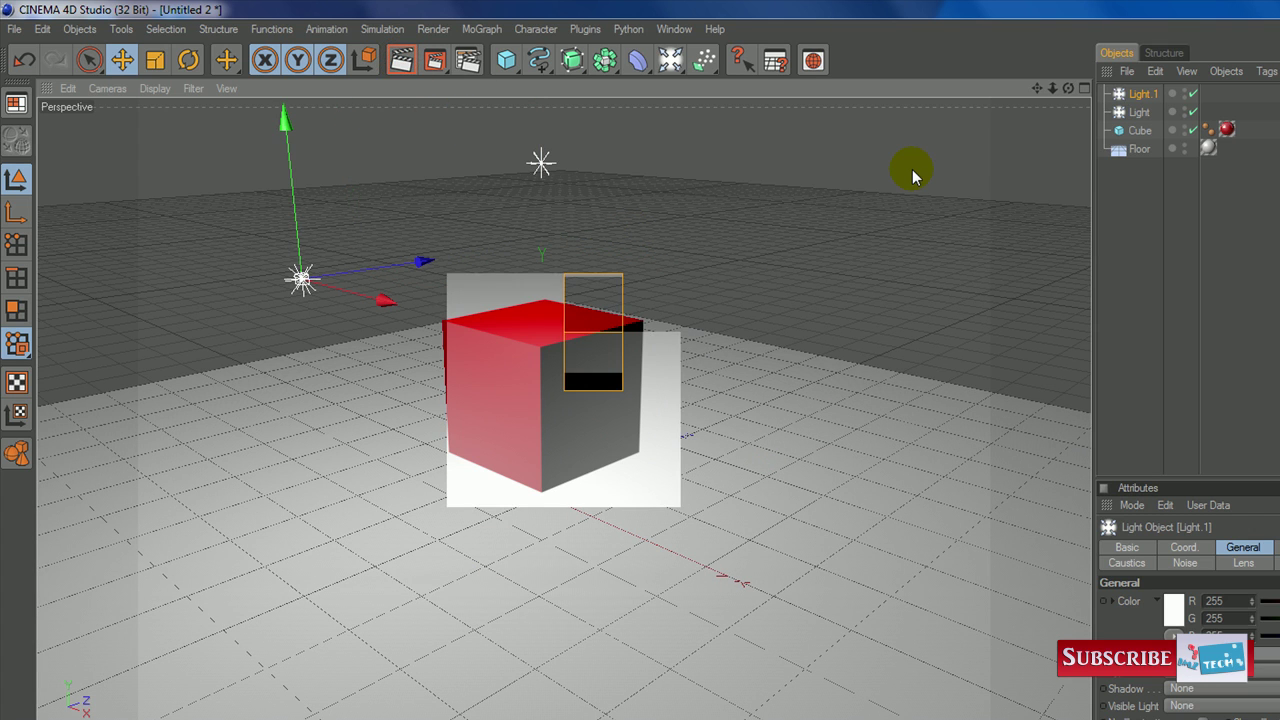
Orbit and zoom the view to see the lit scene from higher up
left_click(474, 543)
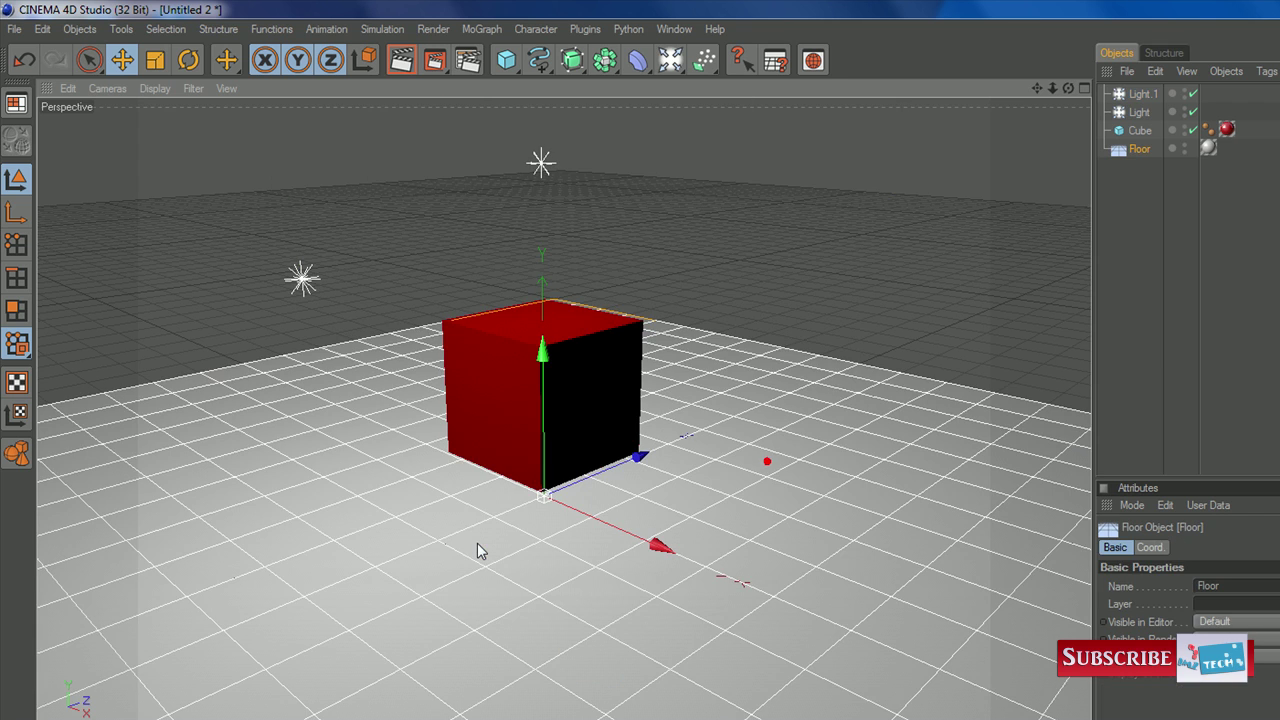
left_click_drag(477, 543, 528, 172, "alt")
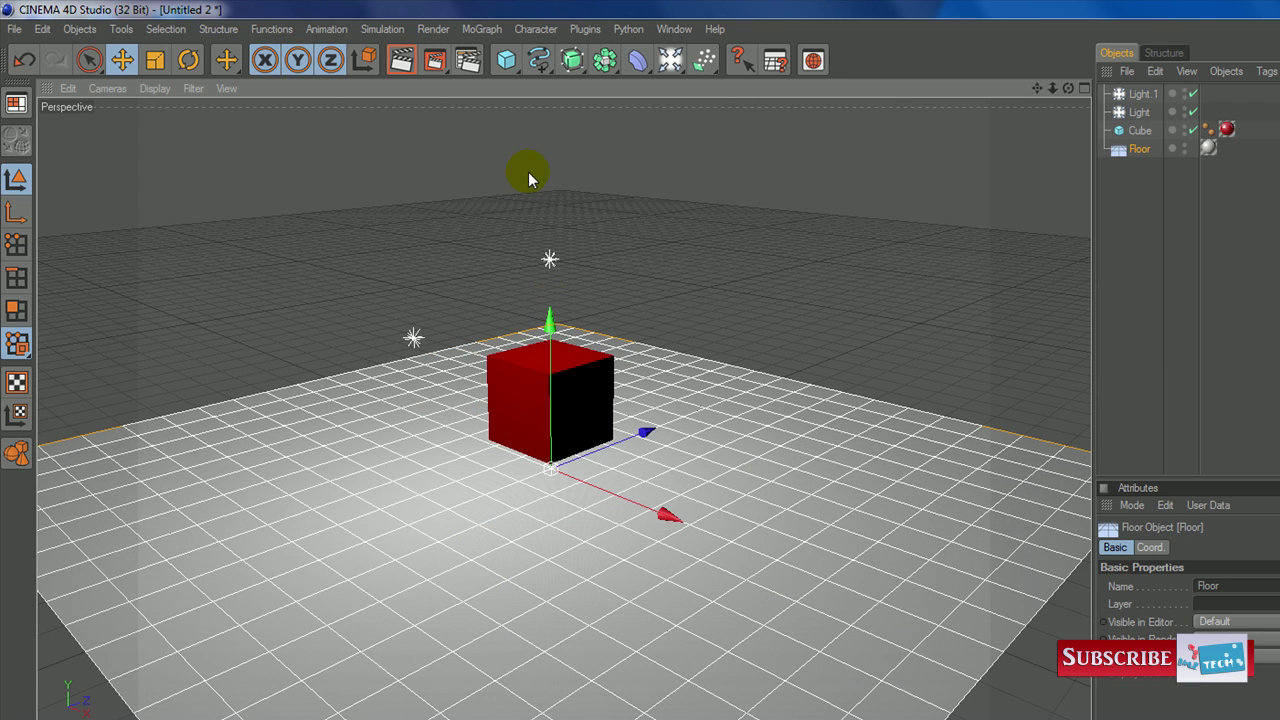
scroll(551, 414, "up", 2)
scroll(558, 459, "up", 4)
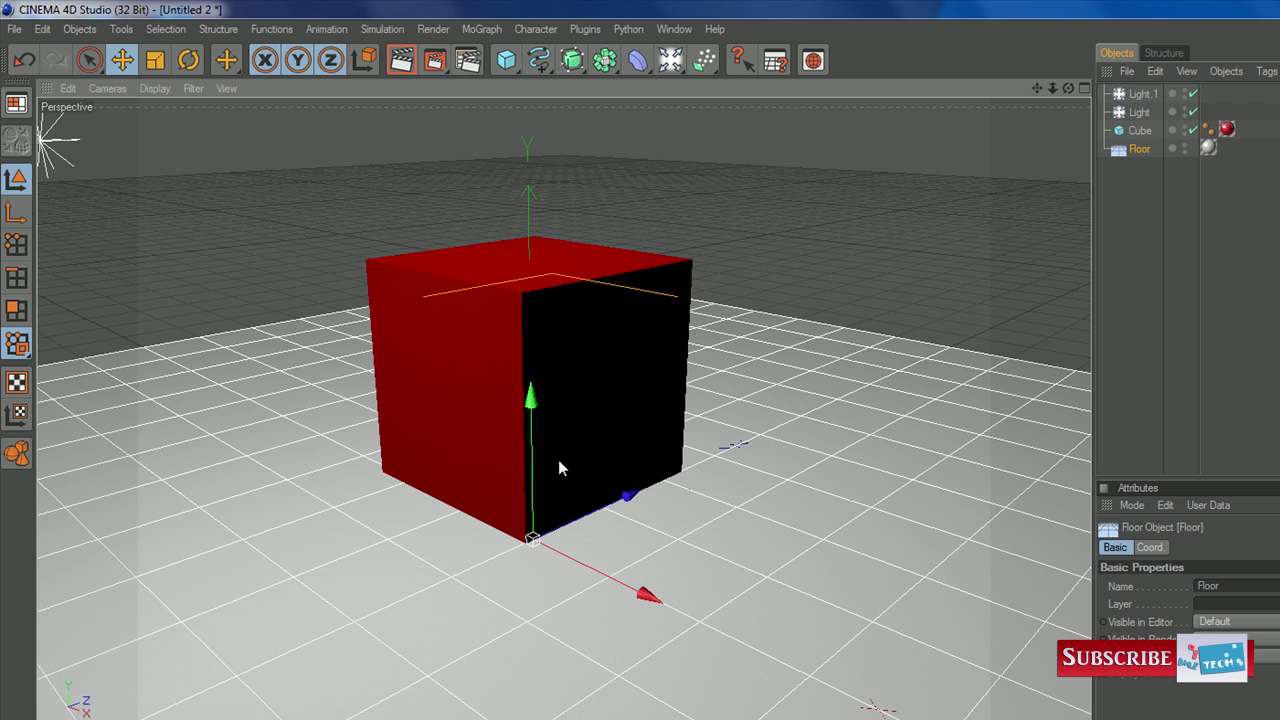
scroll(558, 459, "down", 3)
scroll(563, 472, "down", 1)
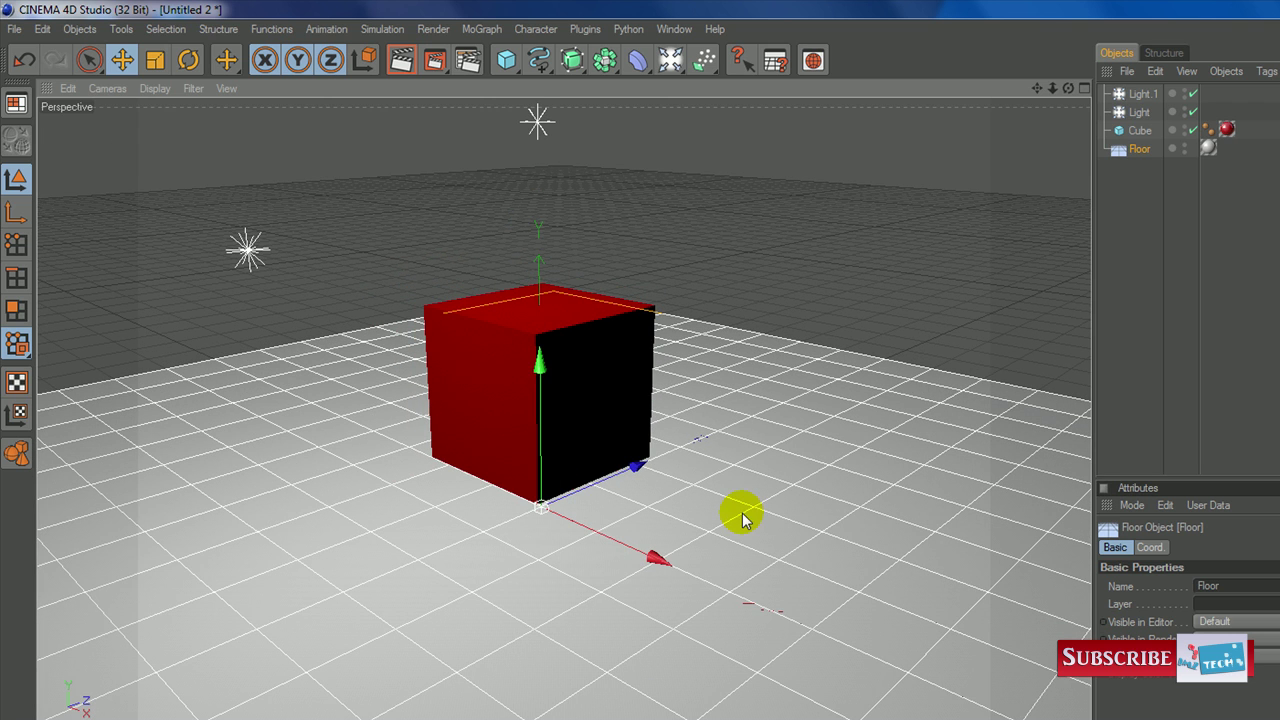
scroll(660, 378, "down", 1)
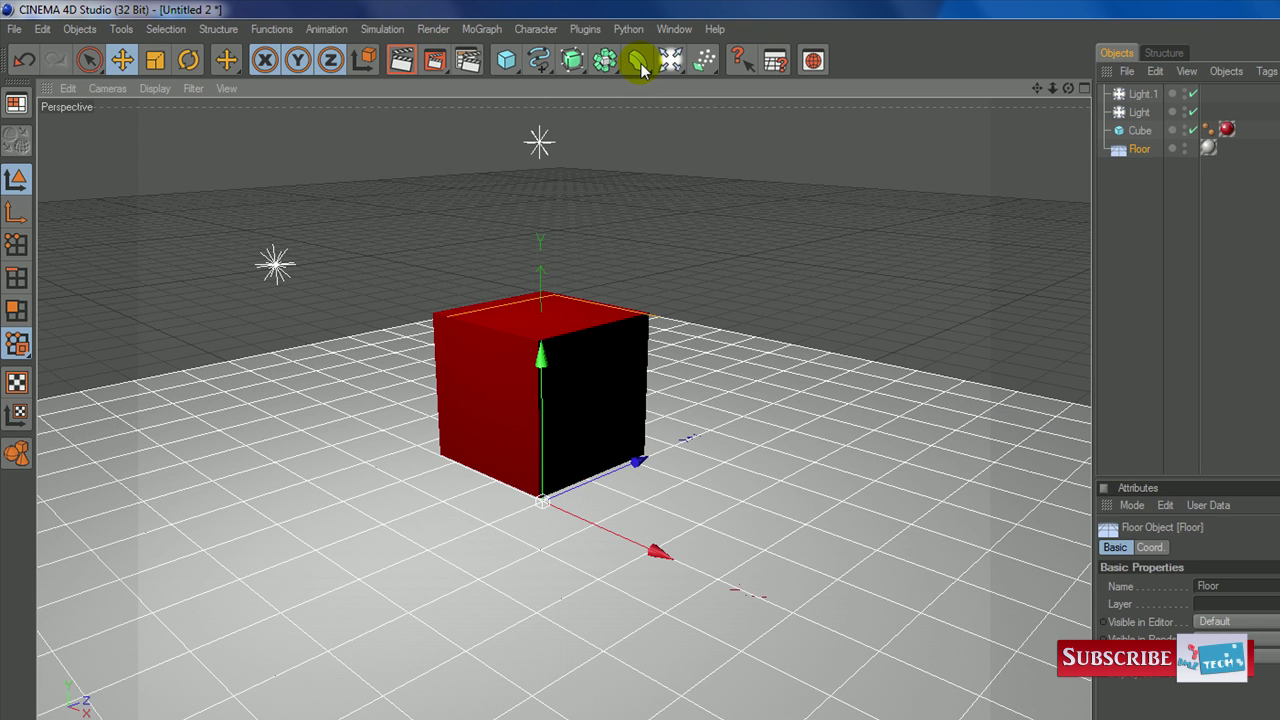
Add an Explosion deformer from the Deformer palette
left_click(638, 64)
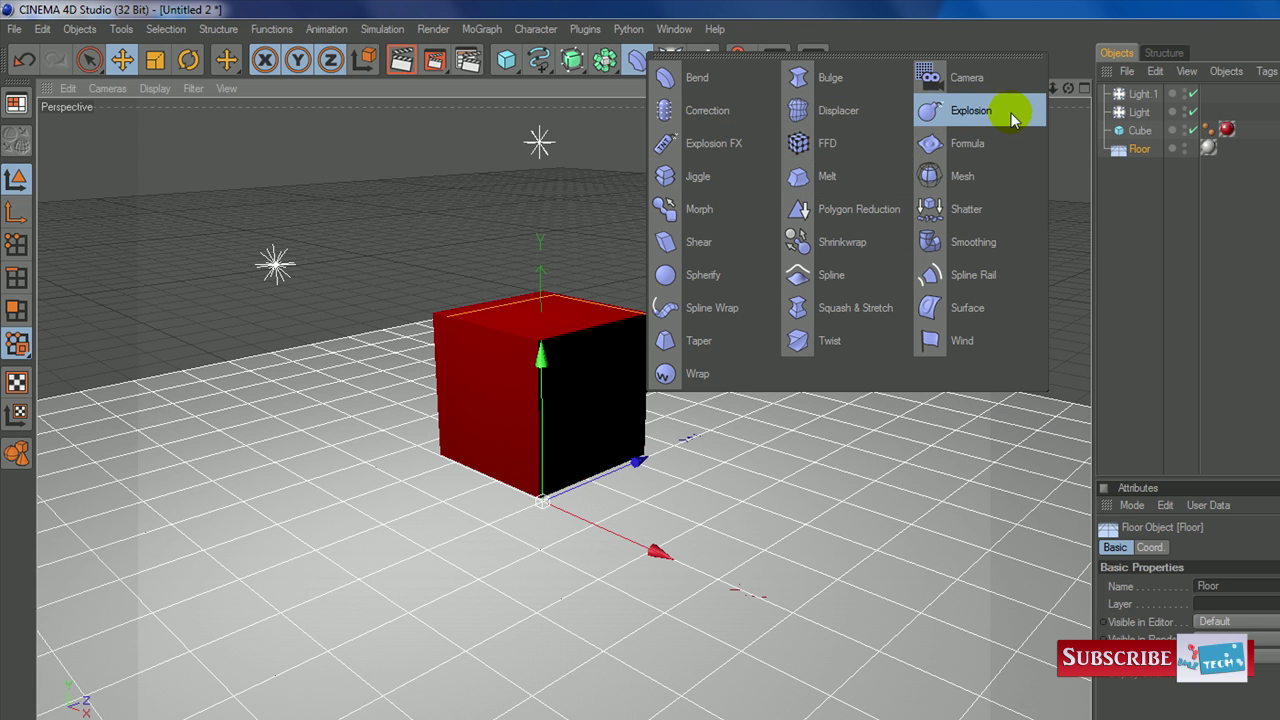
left_click(955, 115)
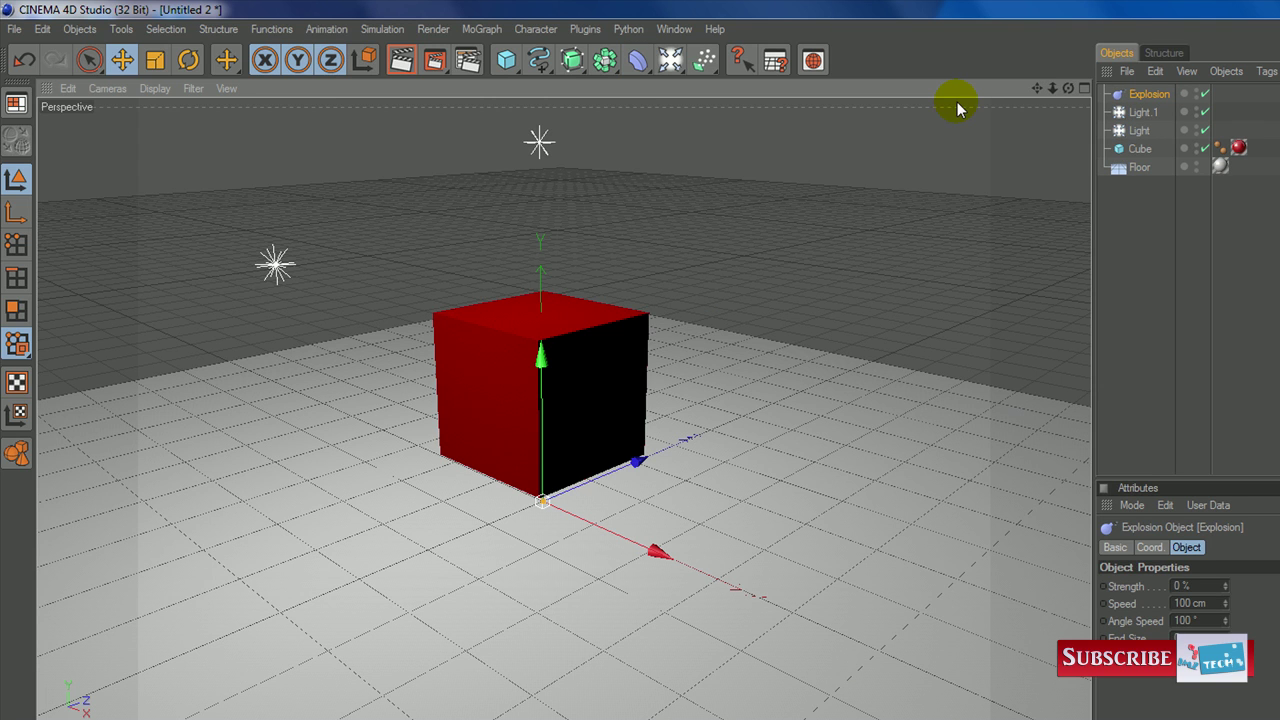
left_click(541, 503)
left_click(541, 504)
Try Explosion Strength values, entering 8 and then dragging it to 42%
left_click(1163, 92)
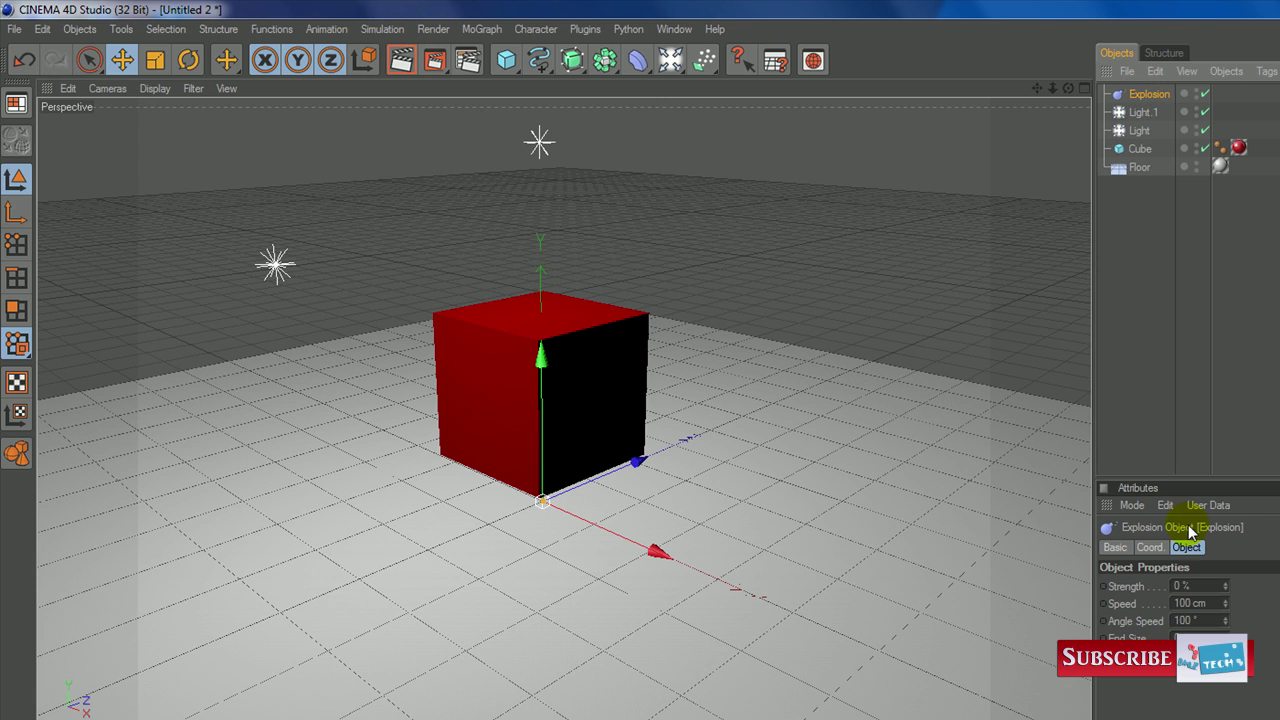
left_click(1184, 583)
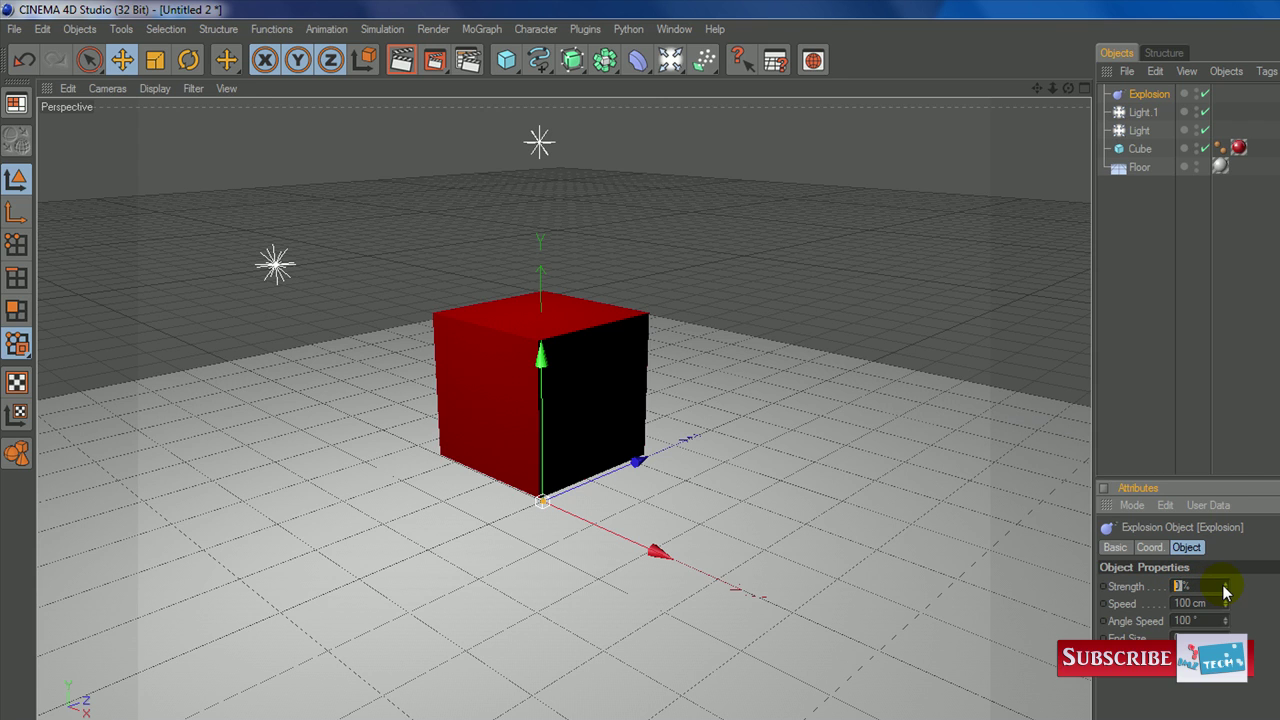
type("8")
key("Return")
left_click_drag(1225, 586, 1224, 593)
left_click(1142, 149)
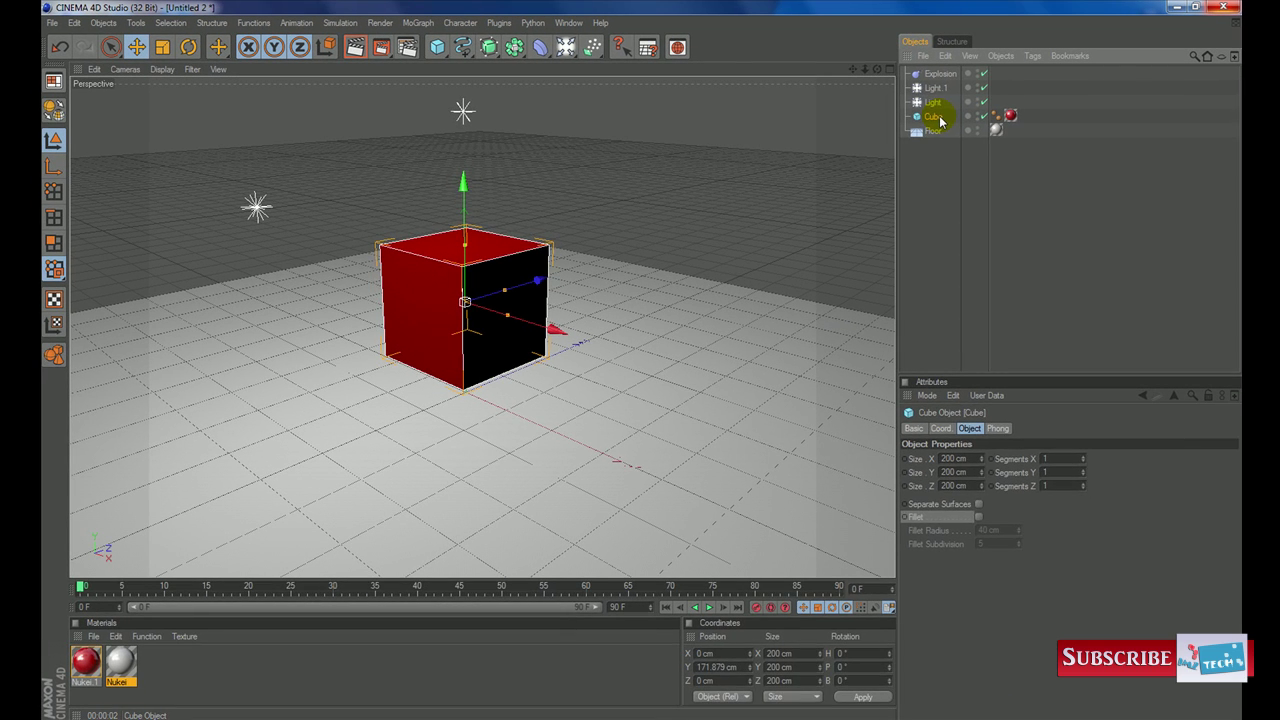
Parent the Explosion deformer under the Cube, then move the cube left
left_click(950, 151)
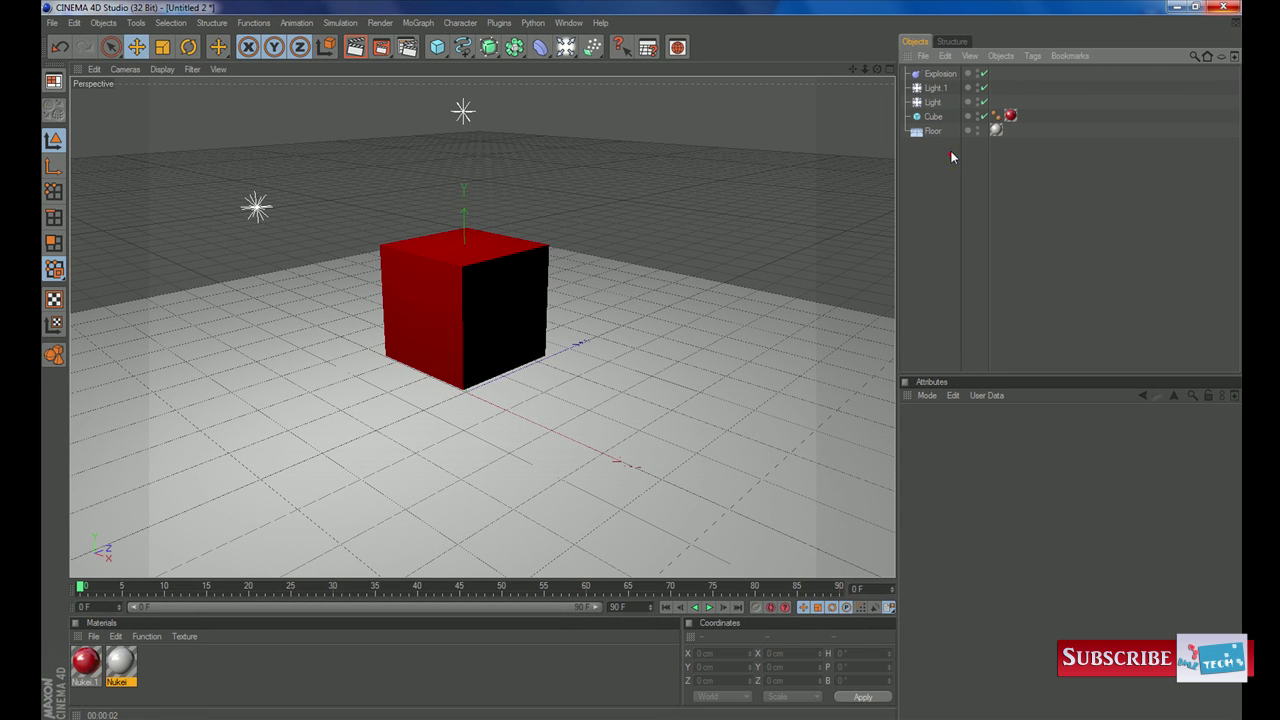
left_click_drag(946, 75, 940, 120)
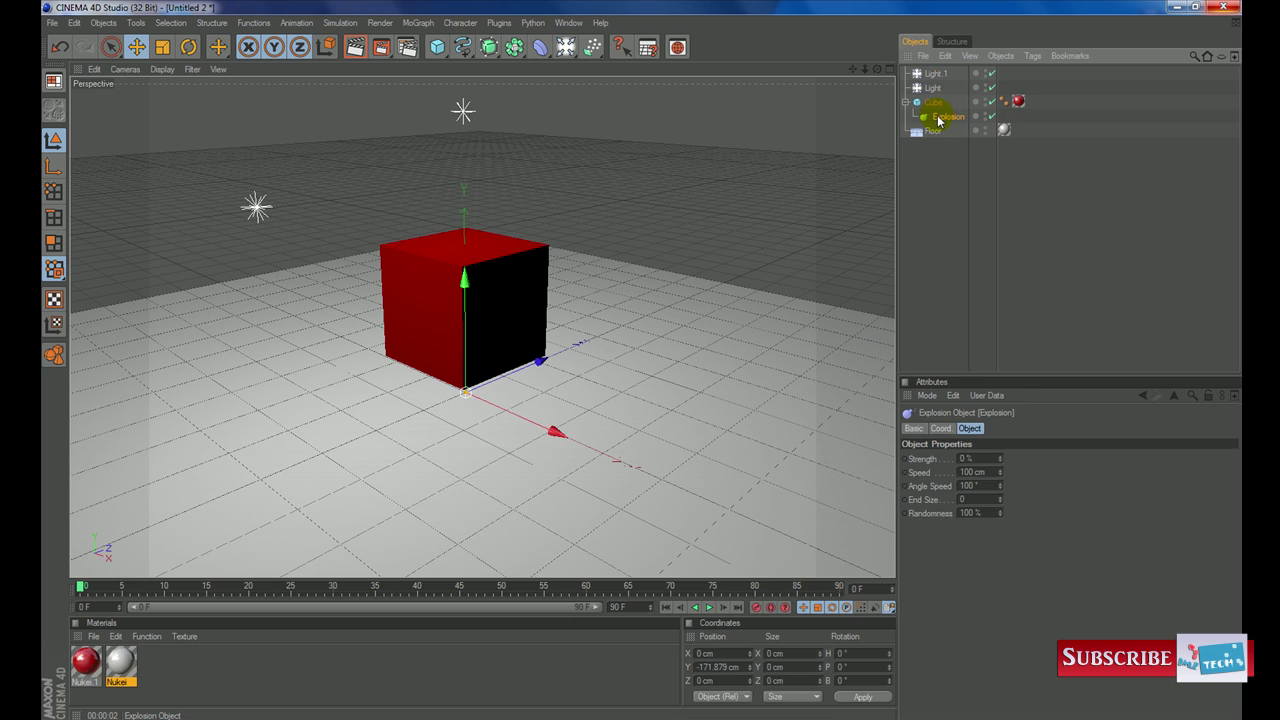
left_click(937, 237)
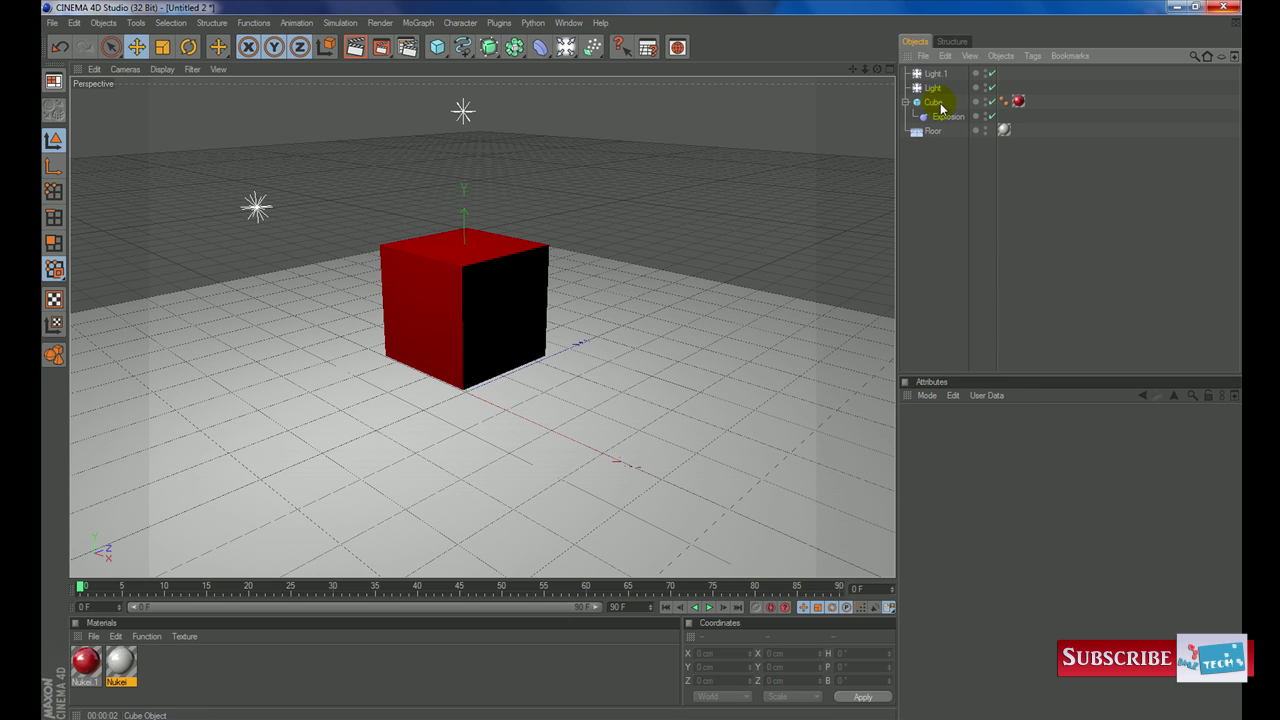
left_click(937, 103)
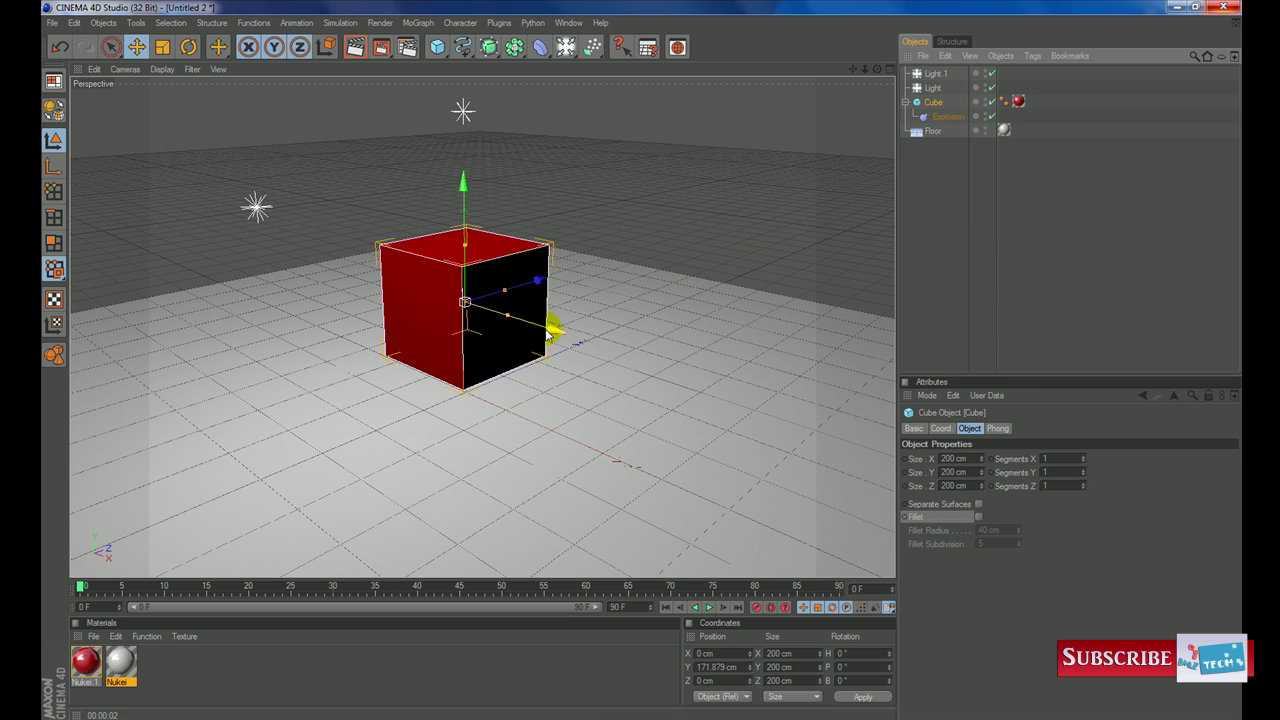
left_click_drag(641, 360, 543, 329)
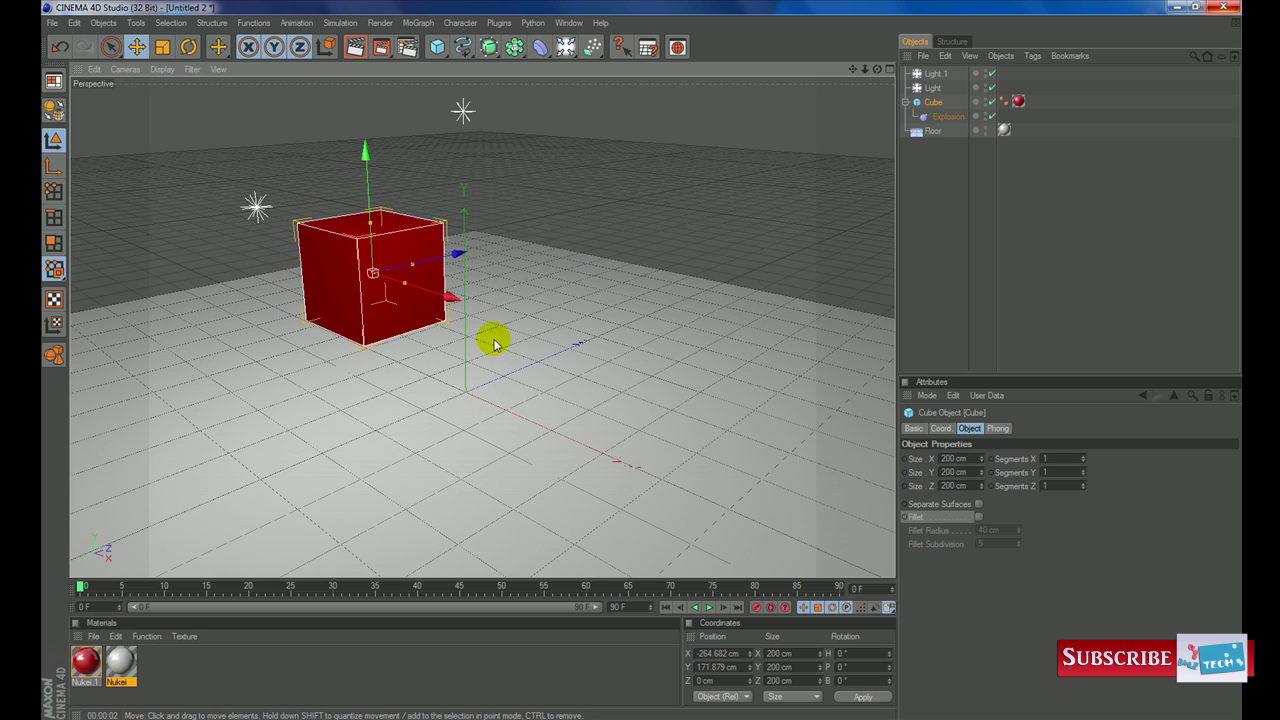
Move the cube back toward the centre and shift the Explosion deformer along X
left_click(940, 117)
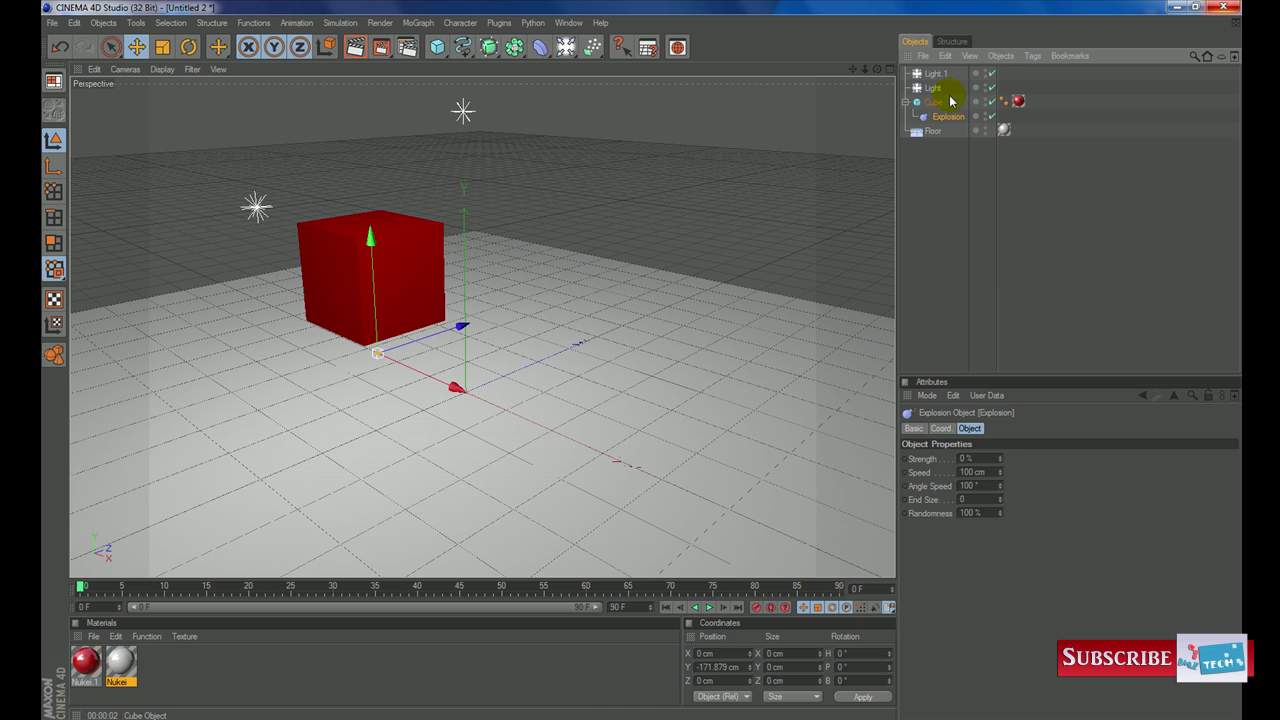
left_click(391, 270)
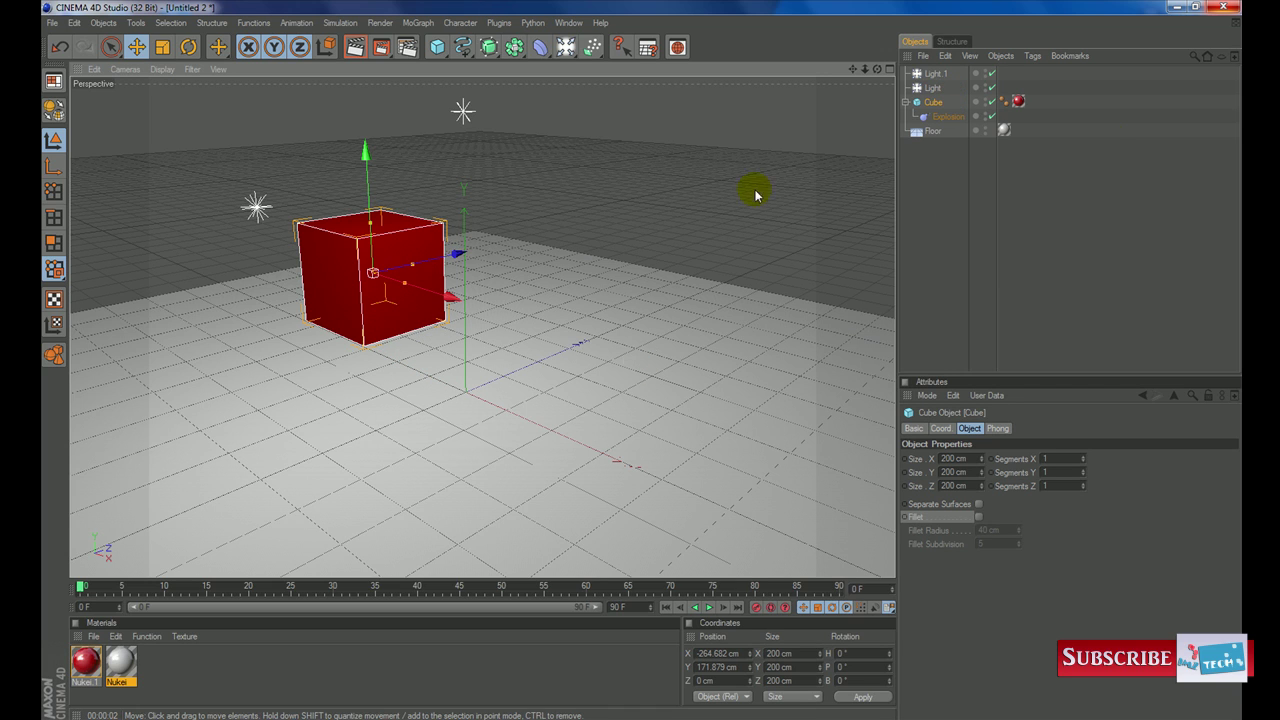
left_click(931, 103)
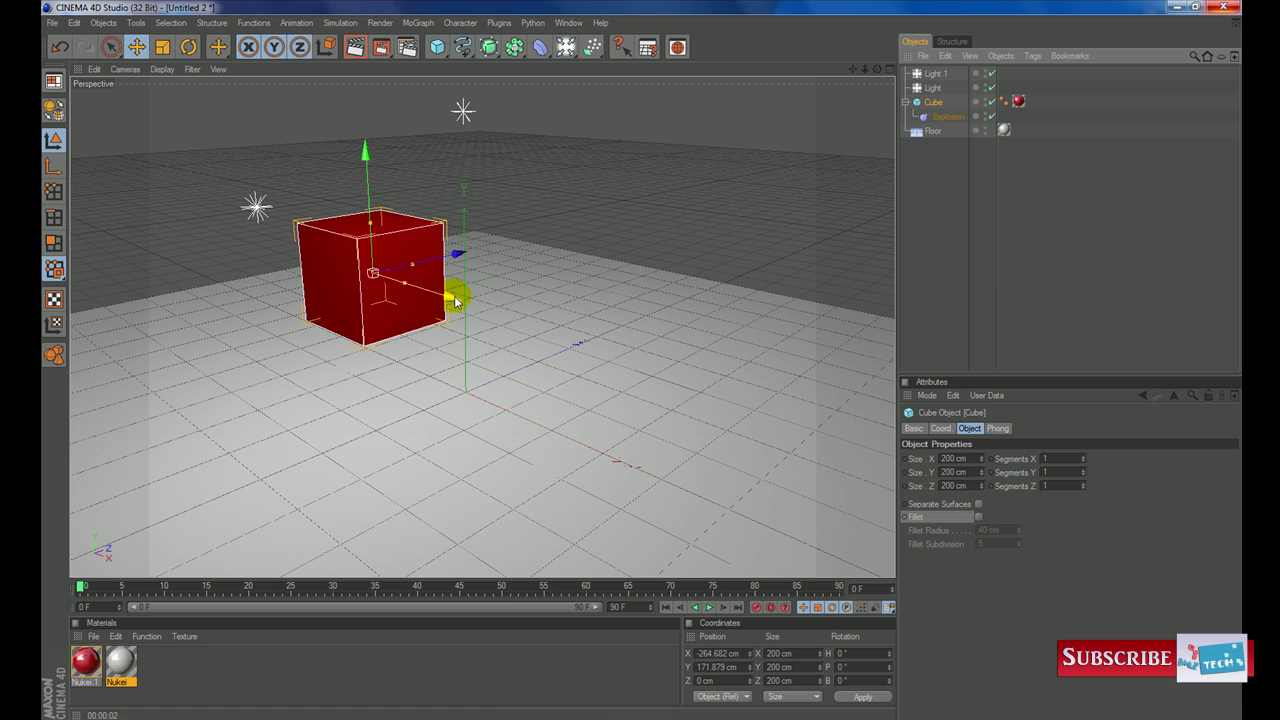
left_click_drag(455, 300, 512, 255)
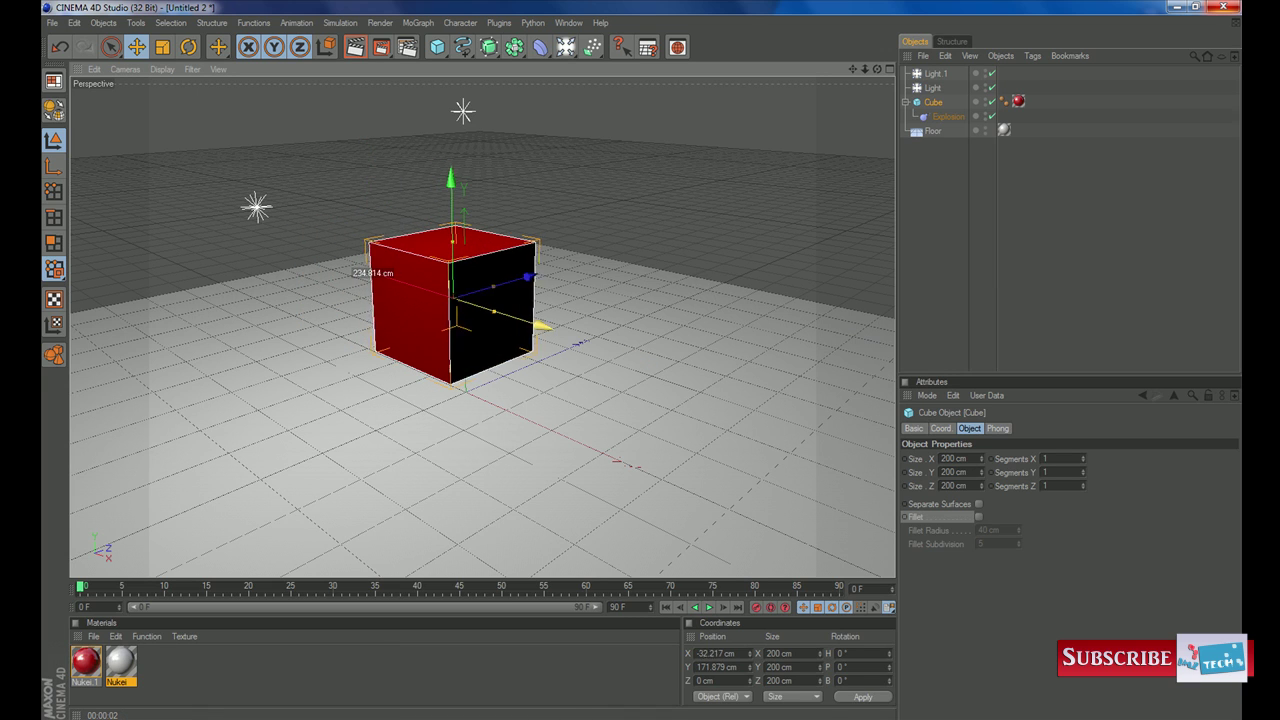
left_click(948, 117)
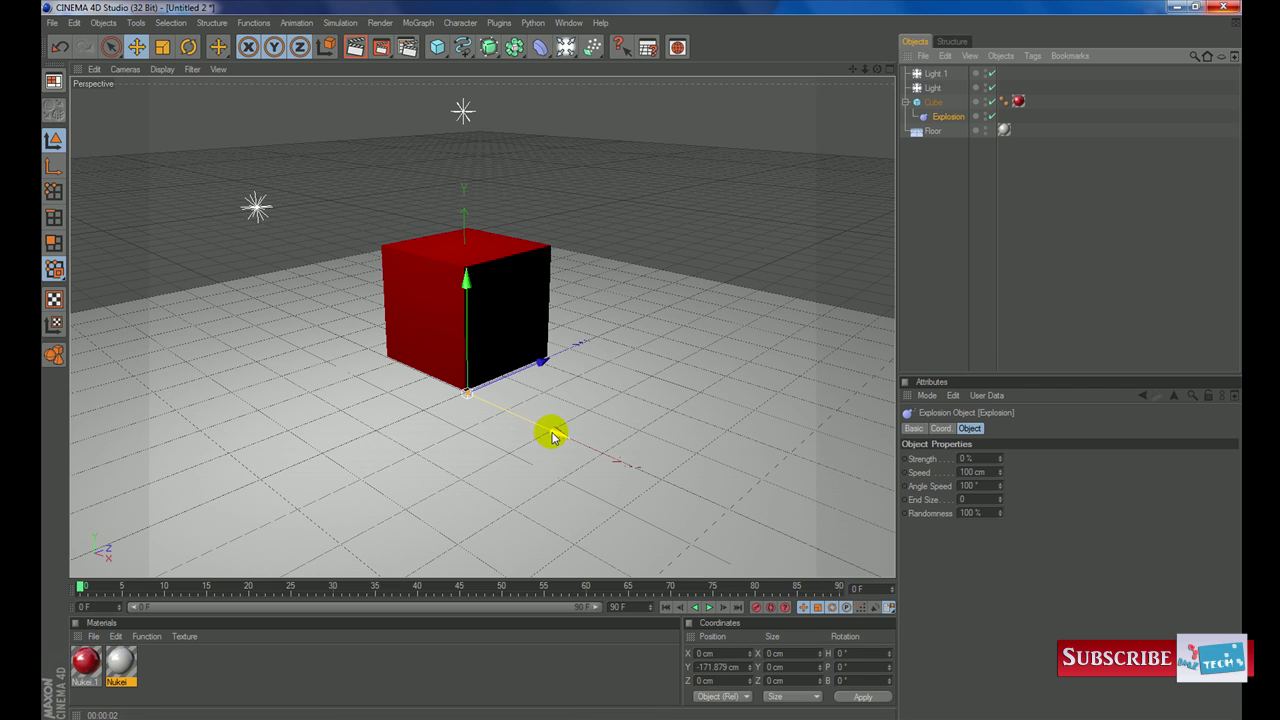
mouse_move(552, 437)
left_mouse_down()
mouse_move(507, 410)
mouse_move(552, 437)
left_mouse_up()
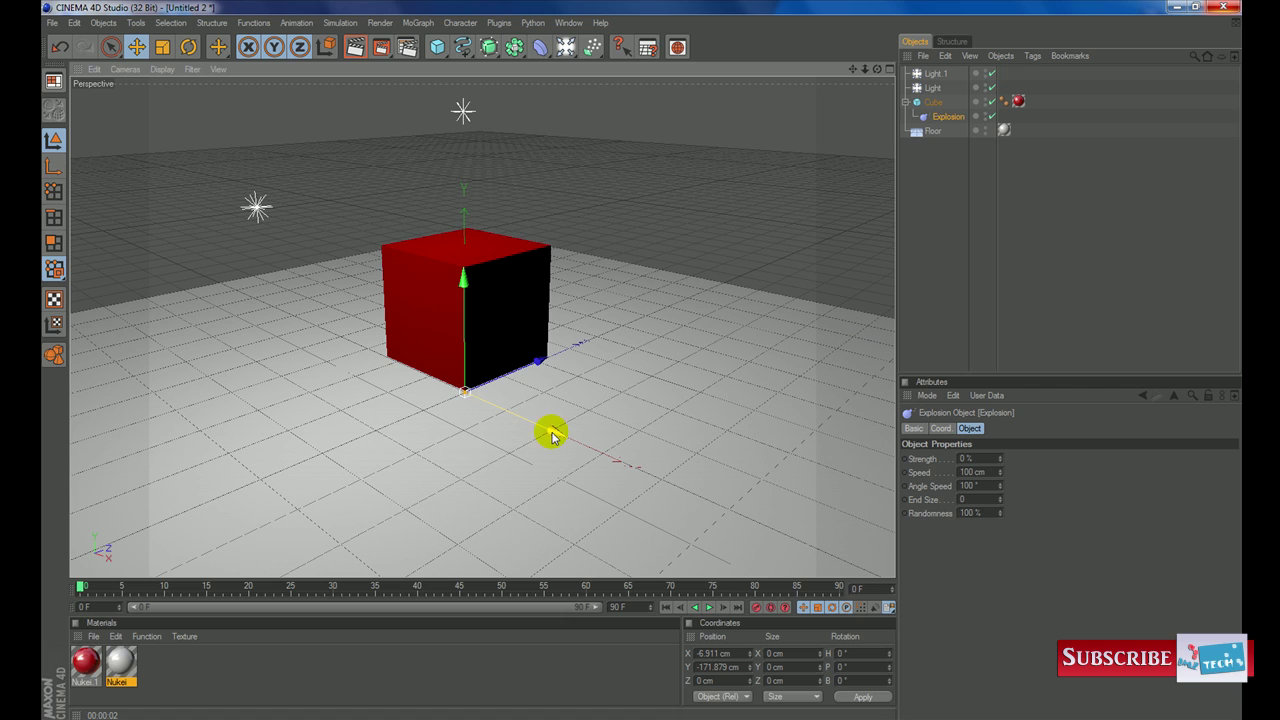
left_click(943, 196)
left_click(936, 118)
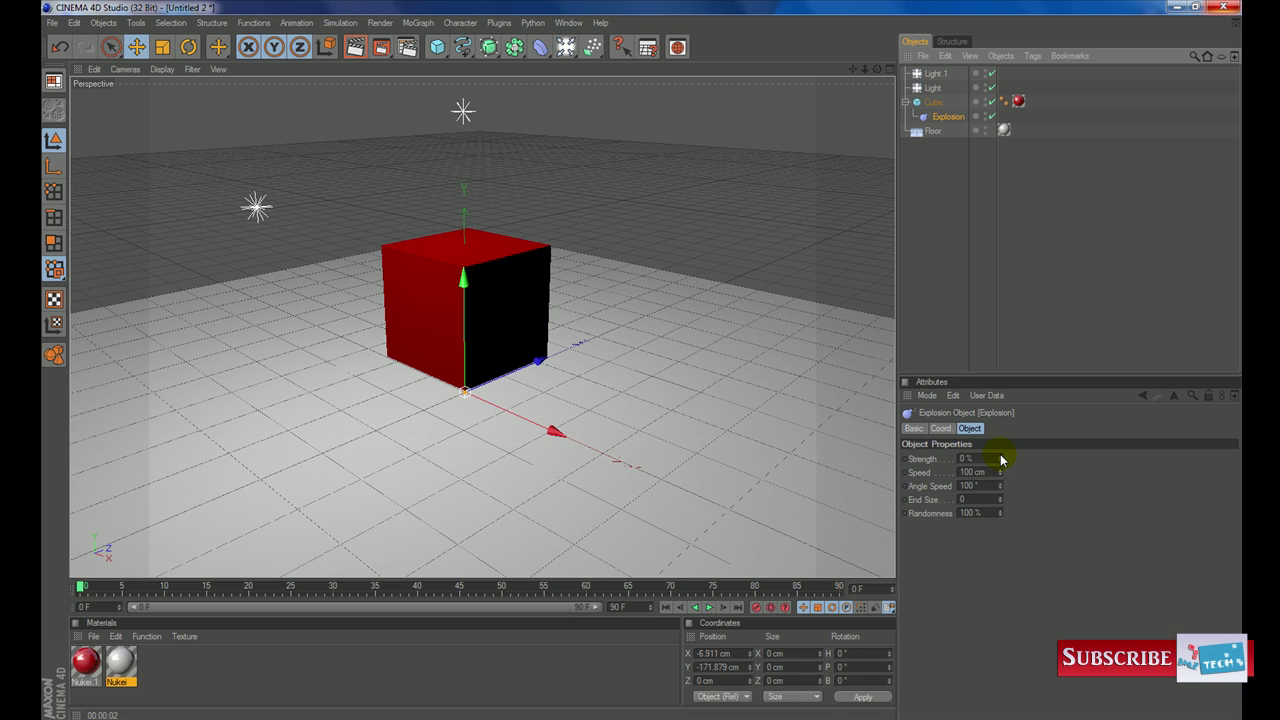
left_click_drag(1002, 459, 1000, 461)
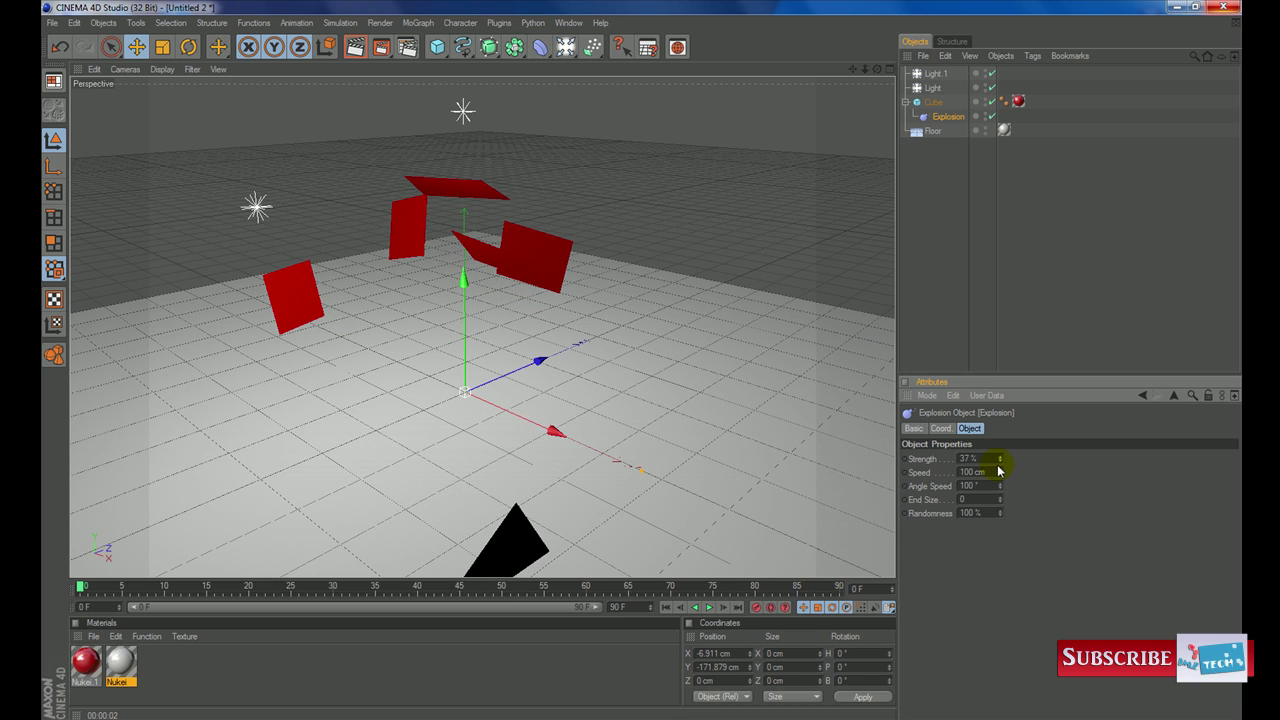
left_click_drag(998, 468, 1000, 470)
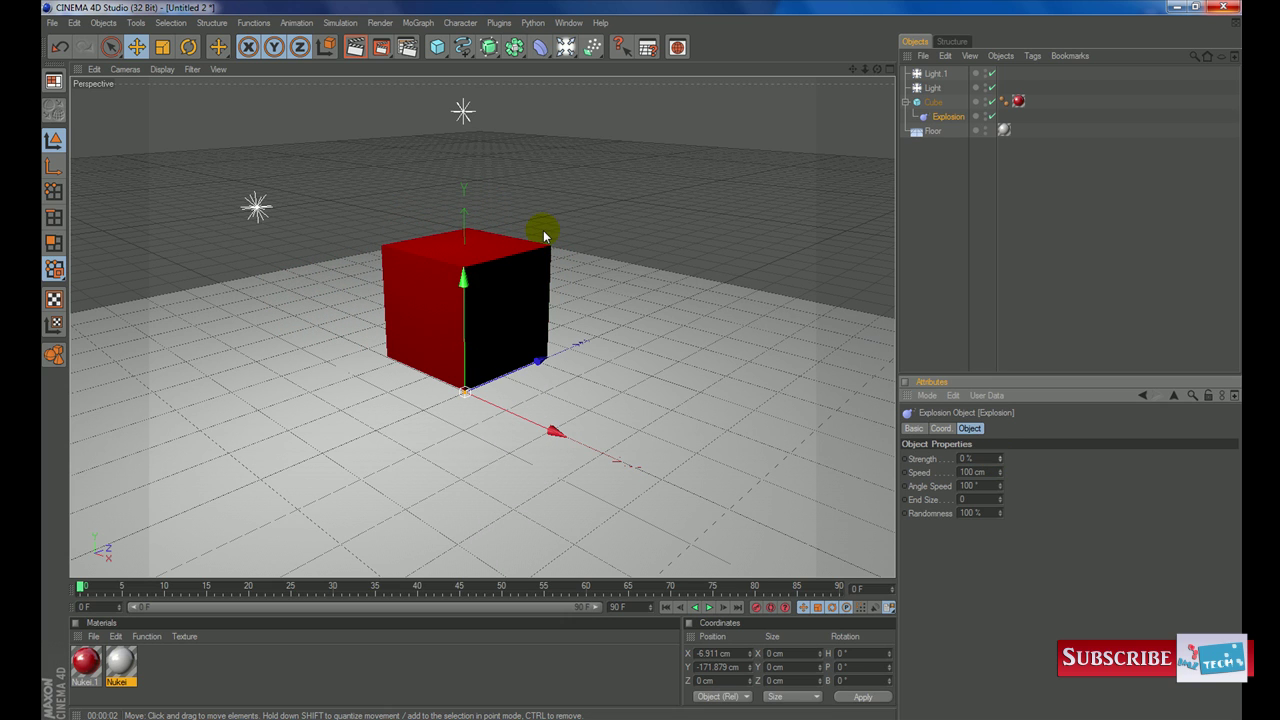
left_click(557, 266)
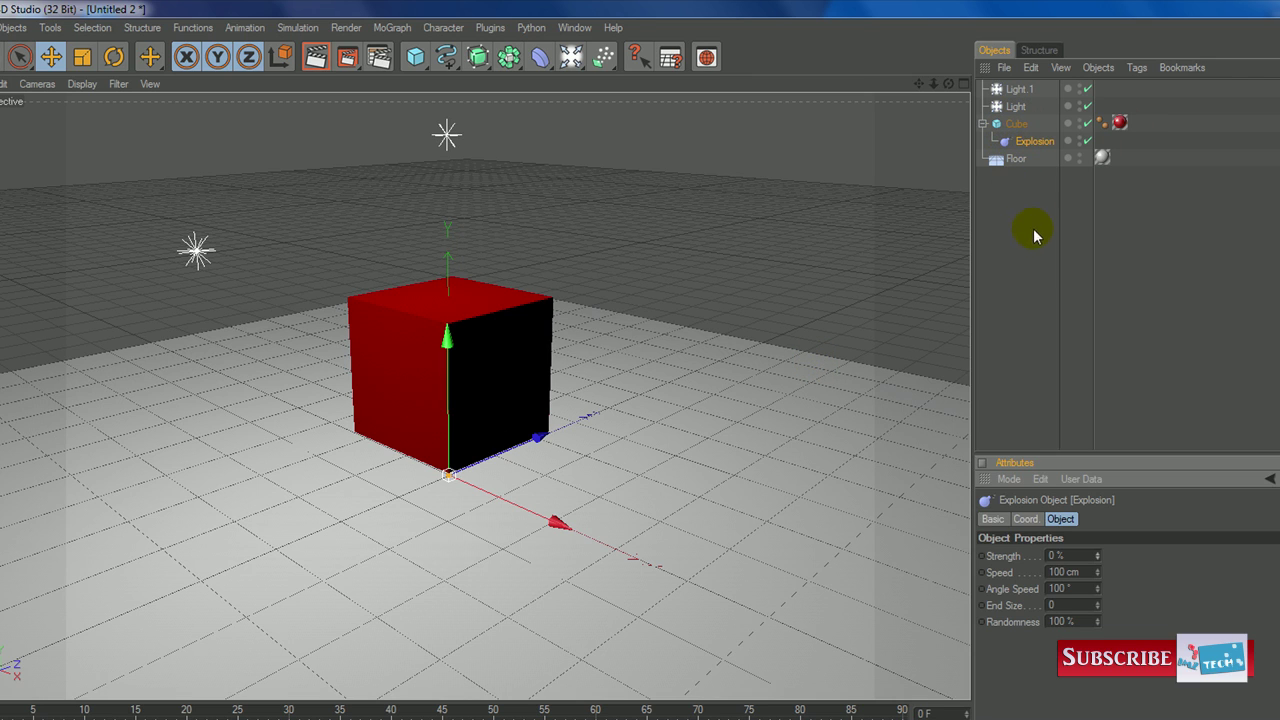
Raise the Cube's segments to 31 along X and 27 along Y
left_click(1008, 125)
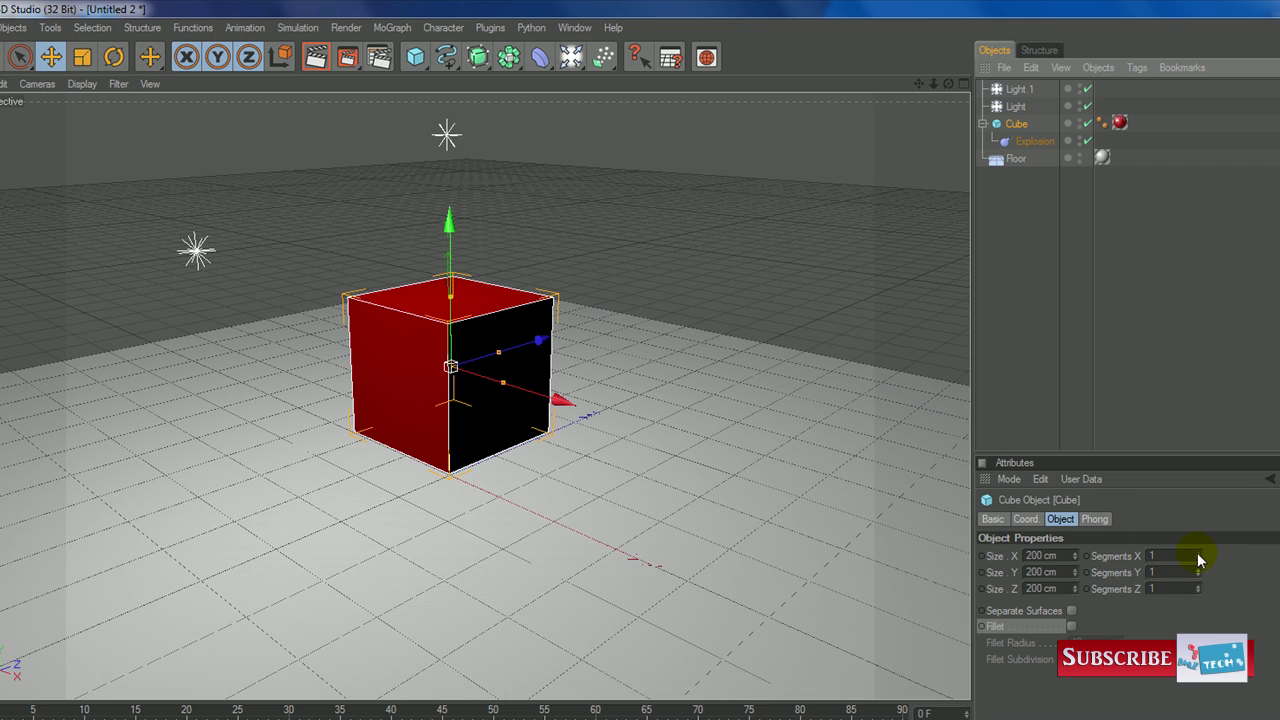
left_click_drag(1197, 555, 1199, 558)
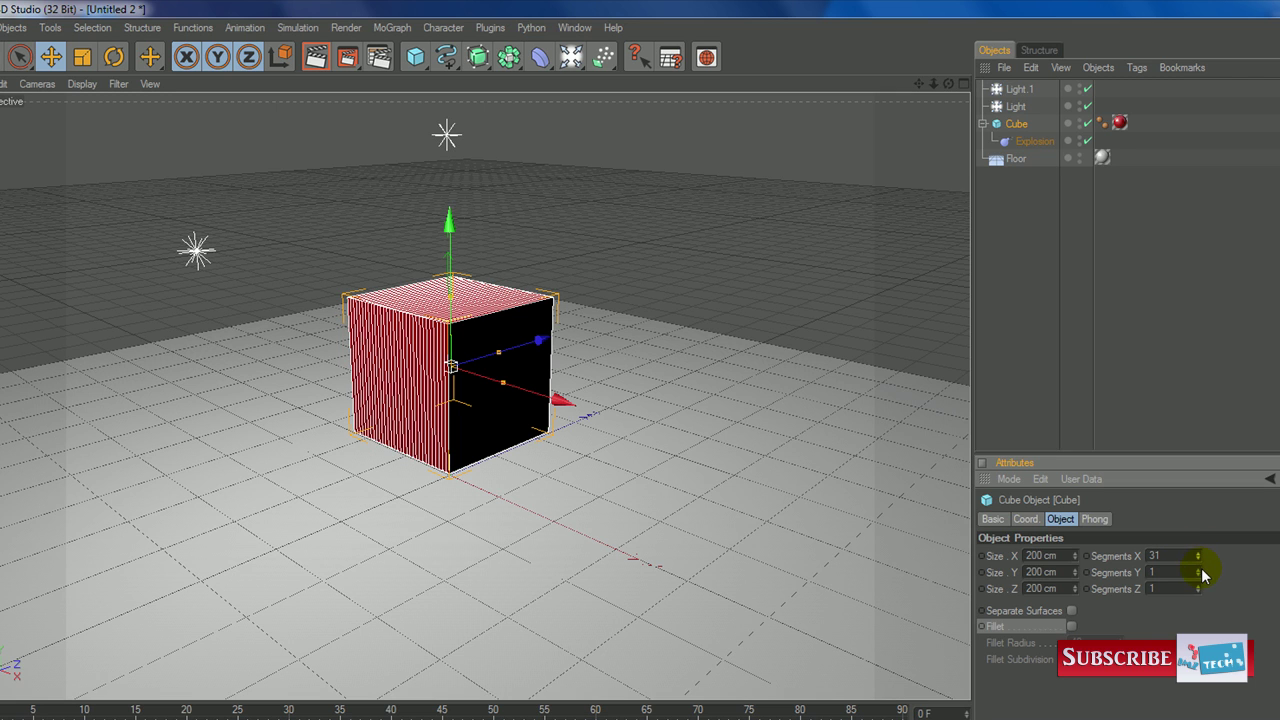
left_click_drag(1199, 572, 1202, 592)
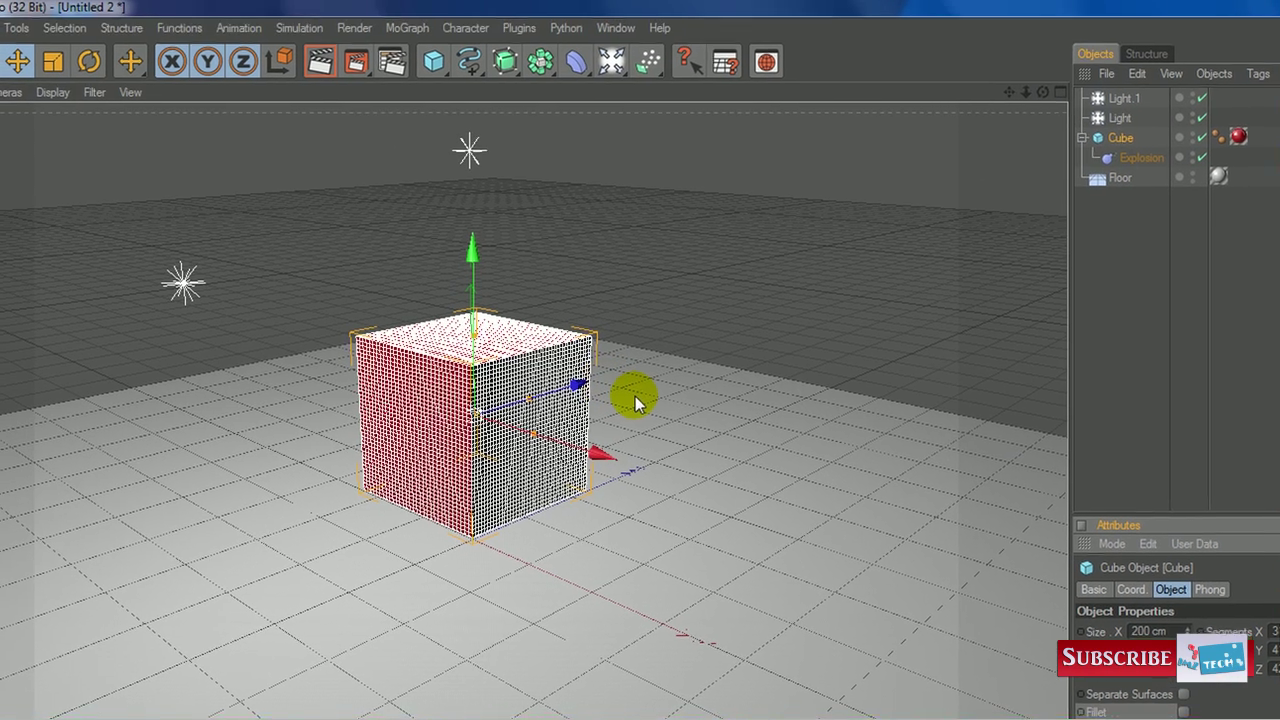
Drag Explosion Strength up to burst the cube, then lower it toward 25%
left_click(1141, 162)
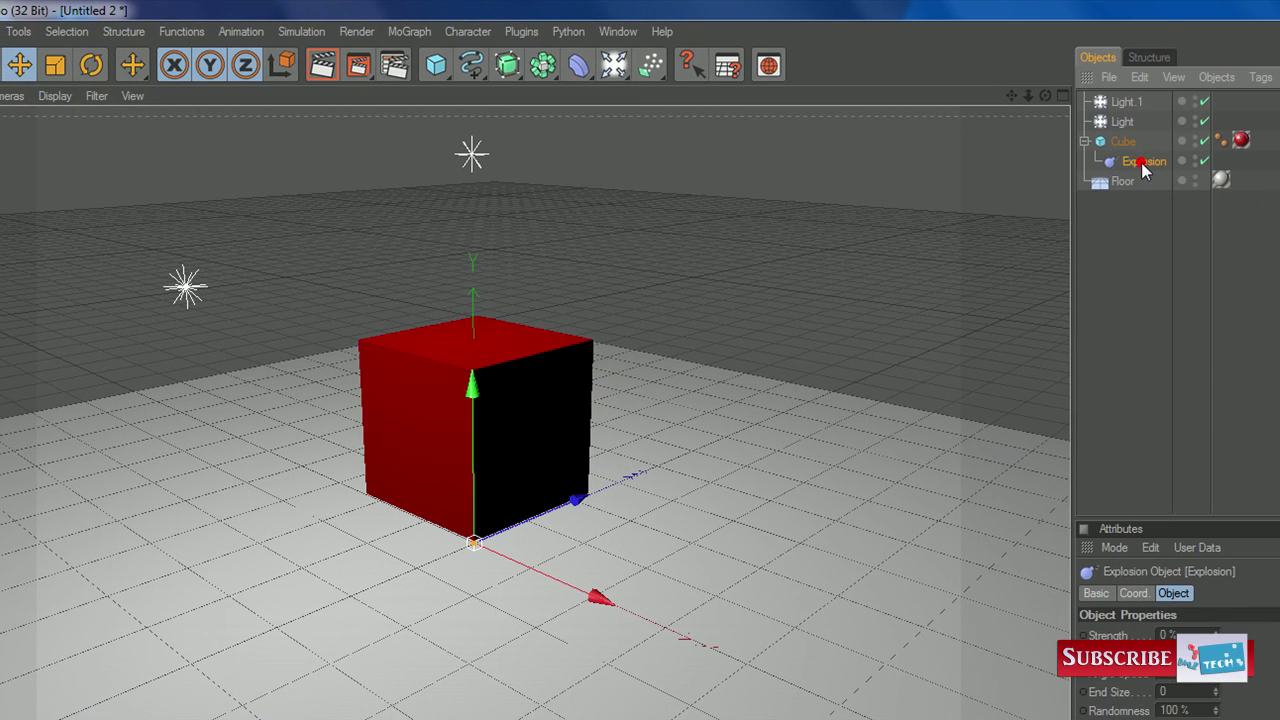
left_click_drag(1180, 635, 1225, 635)
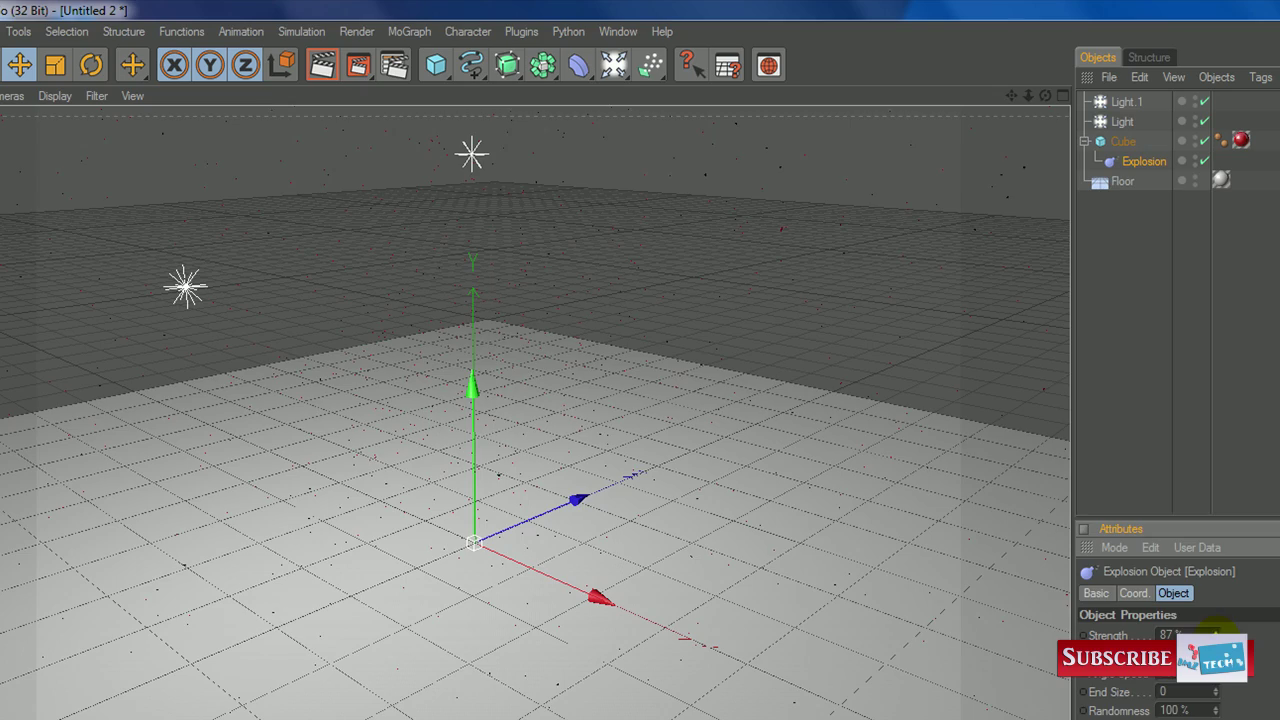
left_click_drag(1220, 635, 1220, 635)
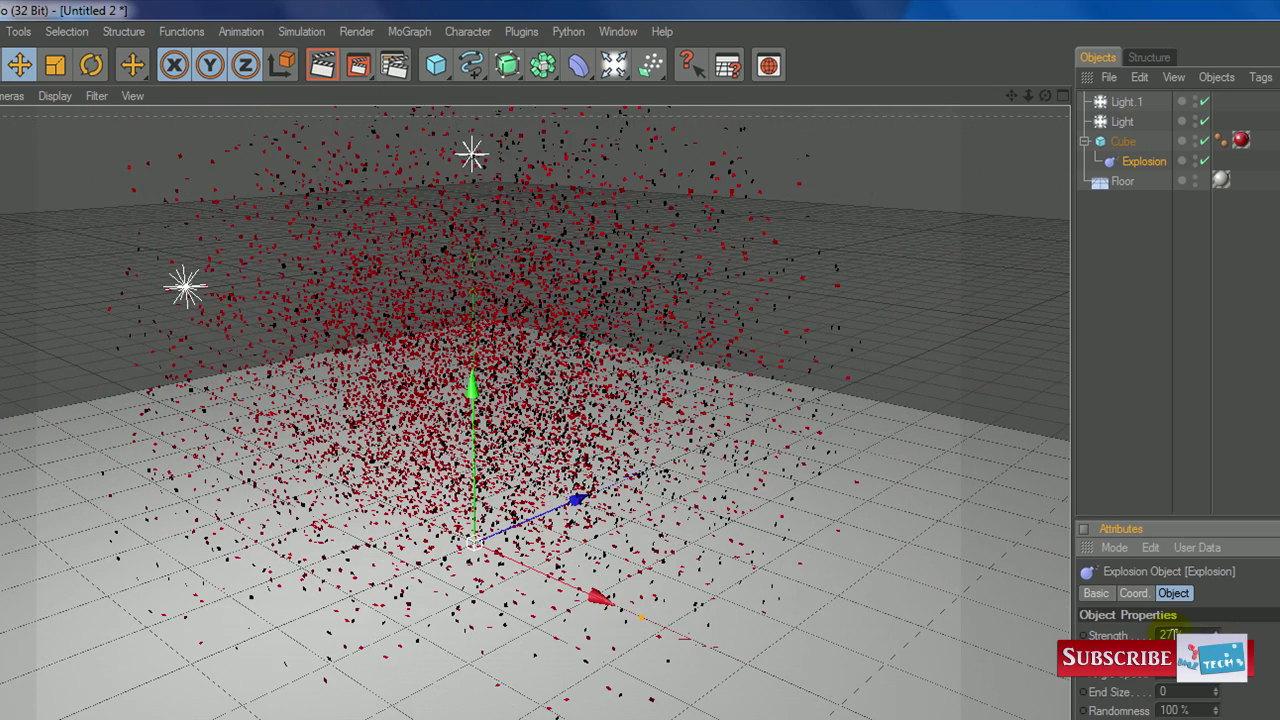
left_click_drag(1215, 635, 1215, 640)
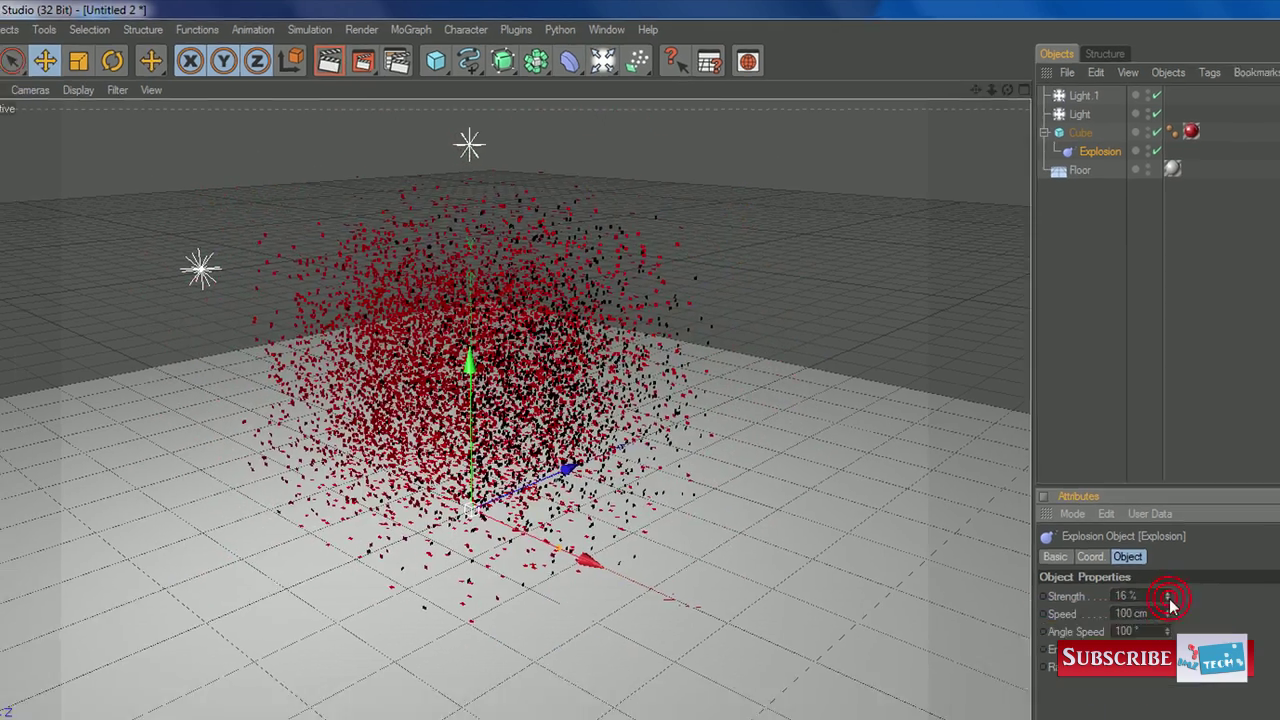
With Strength at 25%, render the exploding cube, then render a zoomed-in close-up
left_click_drag(999, 459, 999, 453)
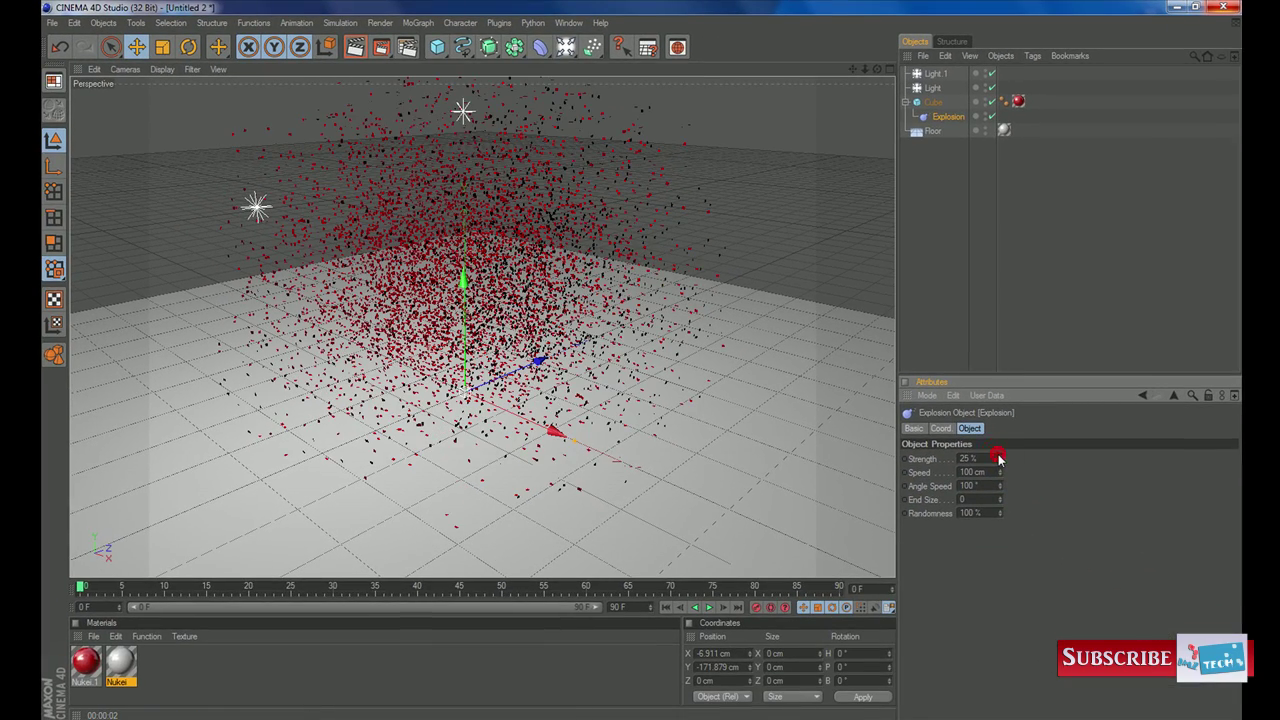
left_click(355, 47)
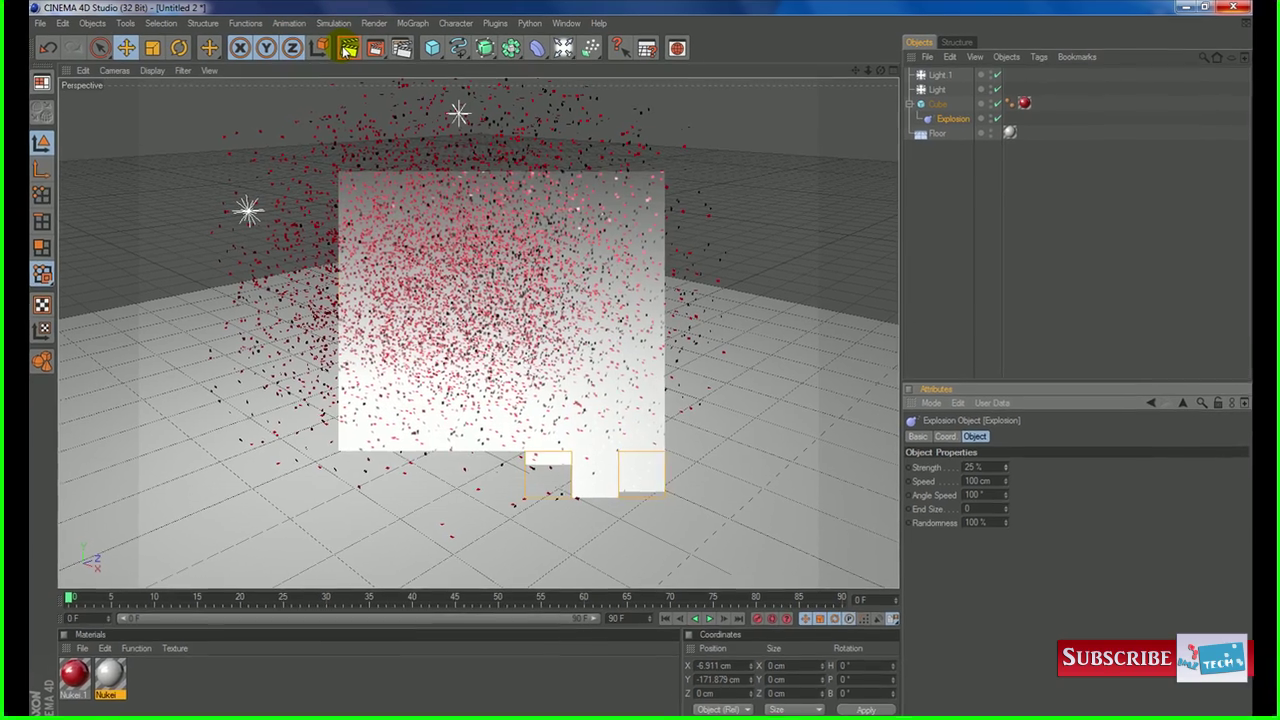
left_click(466, 263)
scroll(466, 263, "up", 5)
scroll(460, 258, "up", 2)
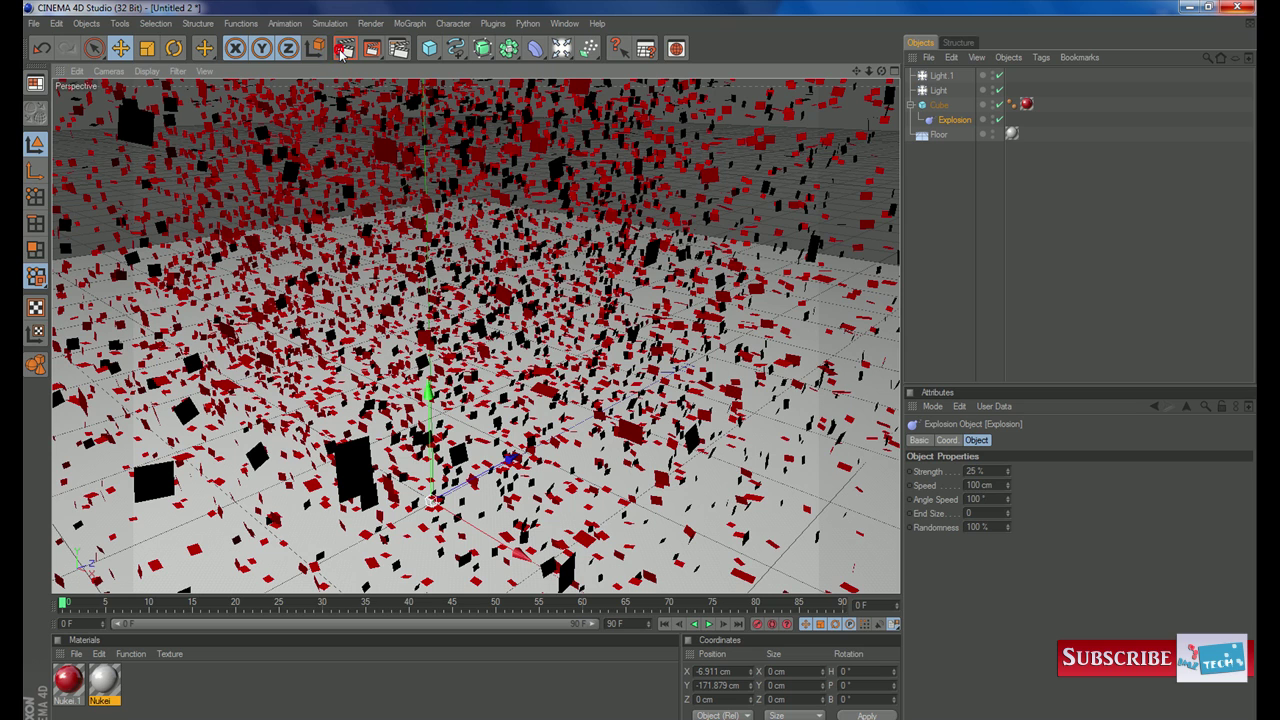
left_click(343, 50)
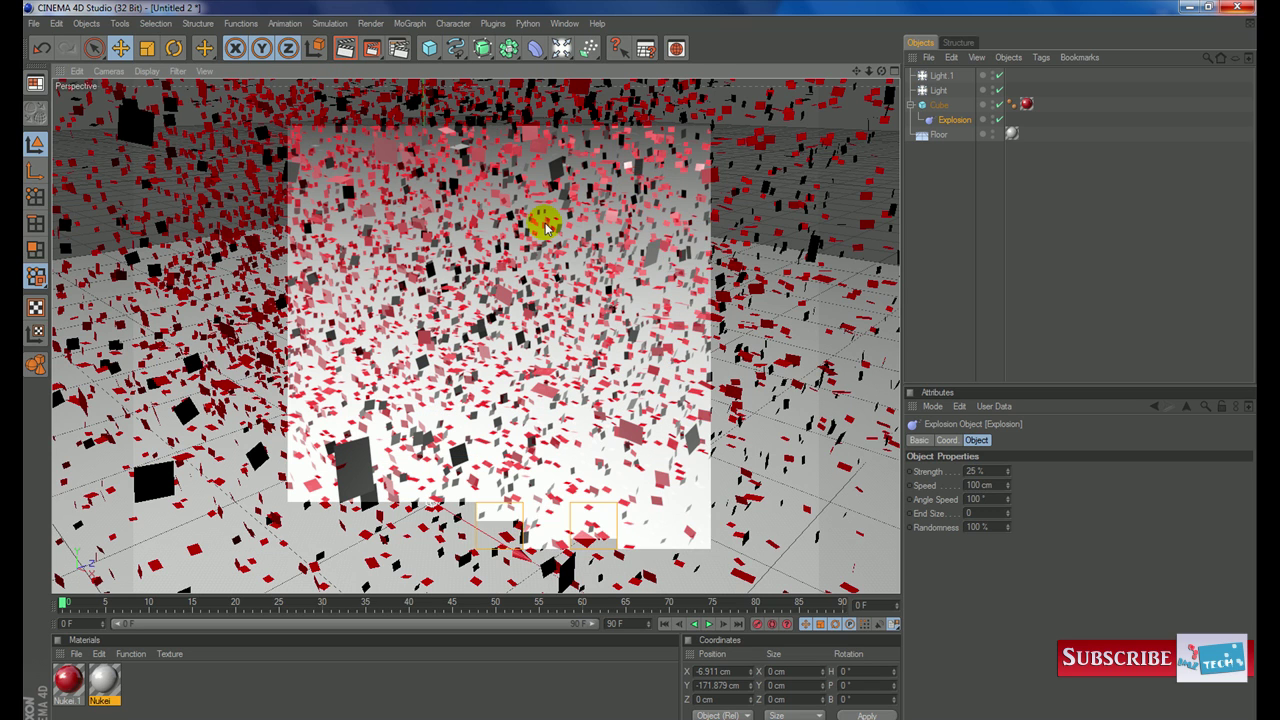
Zoom back out and return Explosion Strength to 0% so the cube is whole
scroll(545, 228, "down", 5)
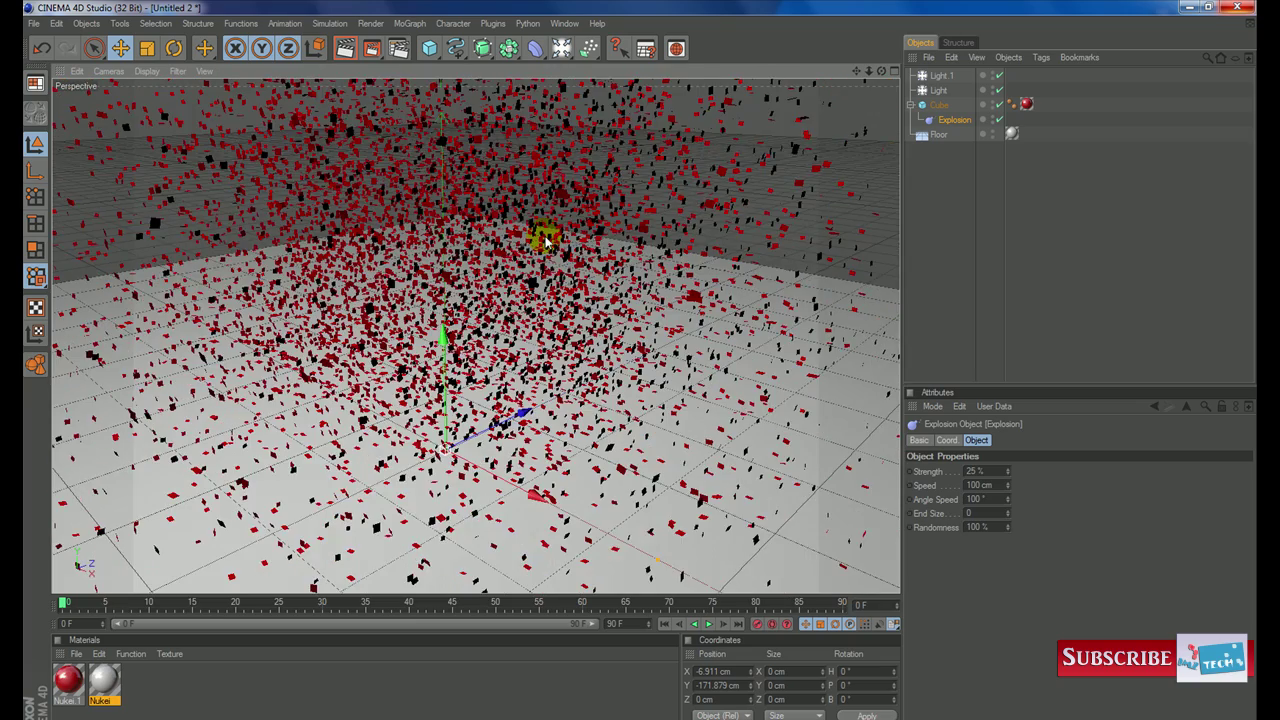
scroll(545, 240, "down", 3)
scroll(645, 323, "down", 2)
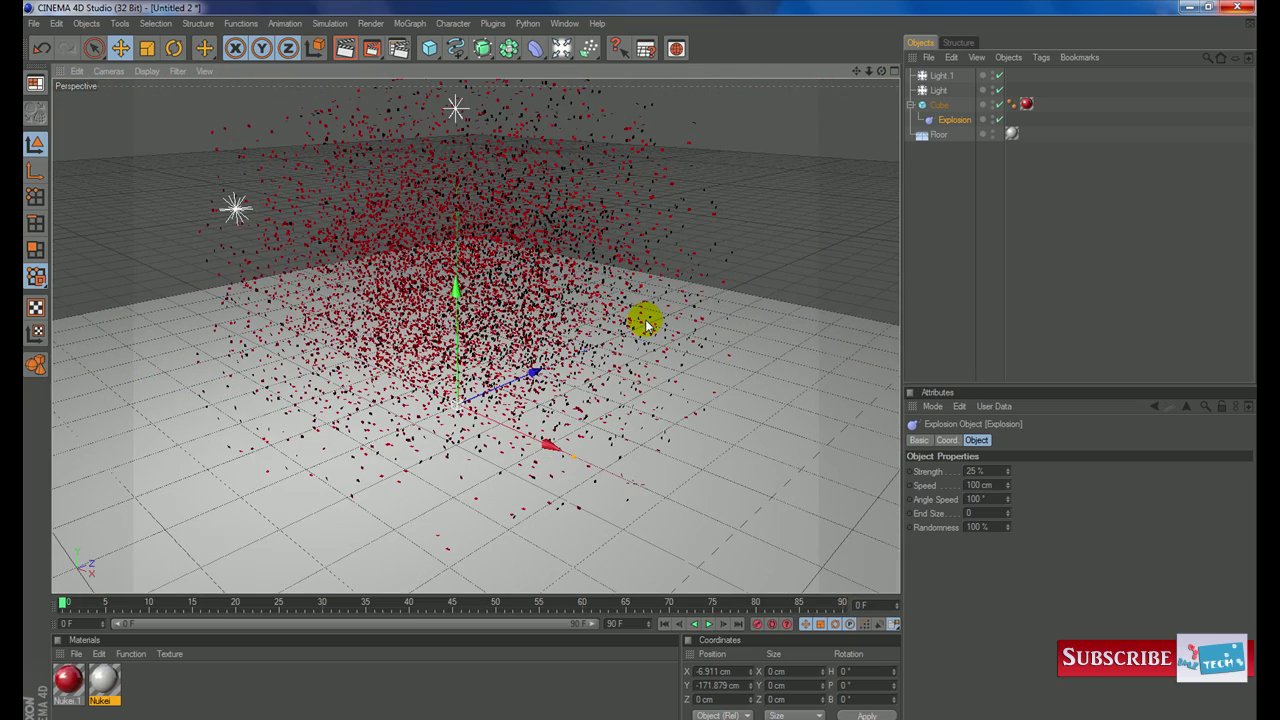
left_click_drag(1009, 475, 1009, 476)
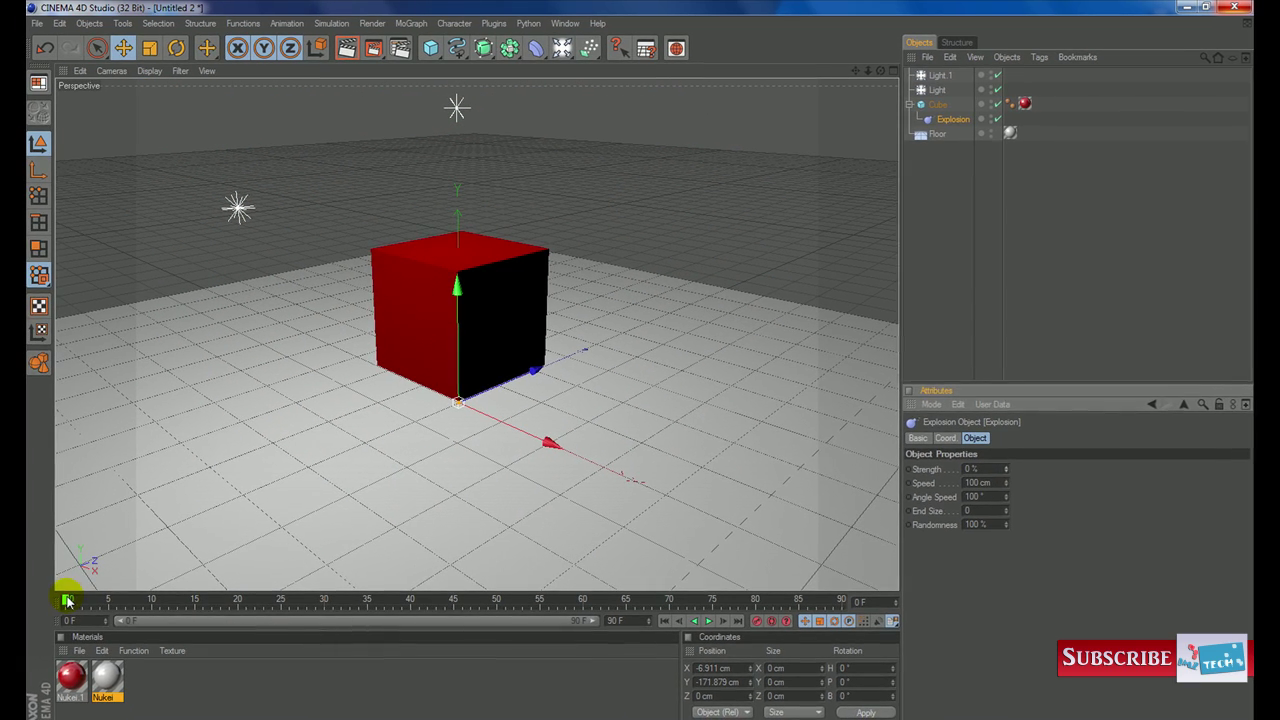
Keyframe Explosion Strength at 0% on frame 0 and 100% on frame 90
left_click(67, 600)
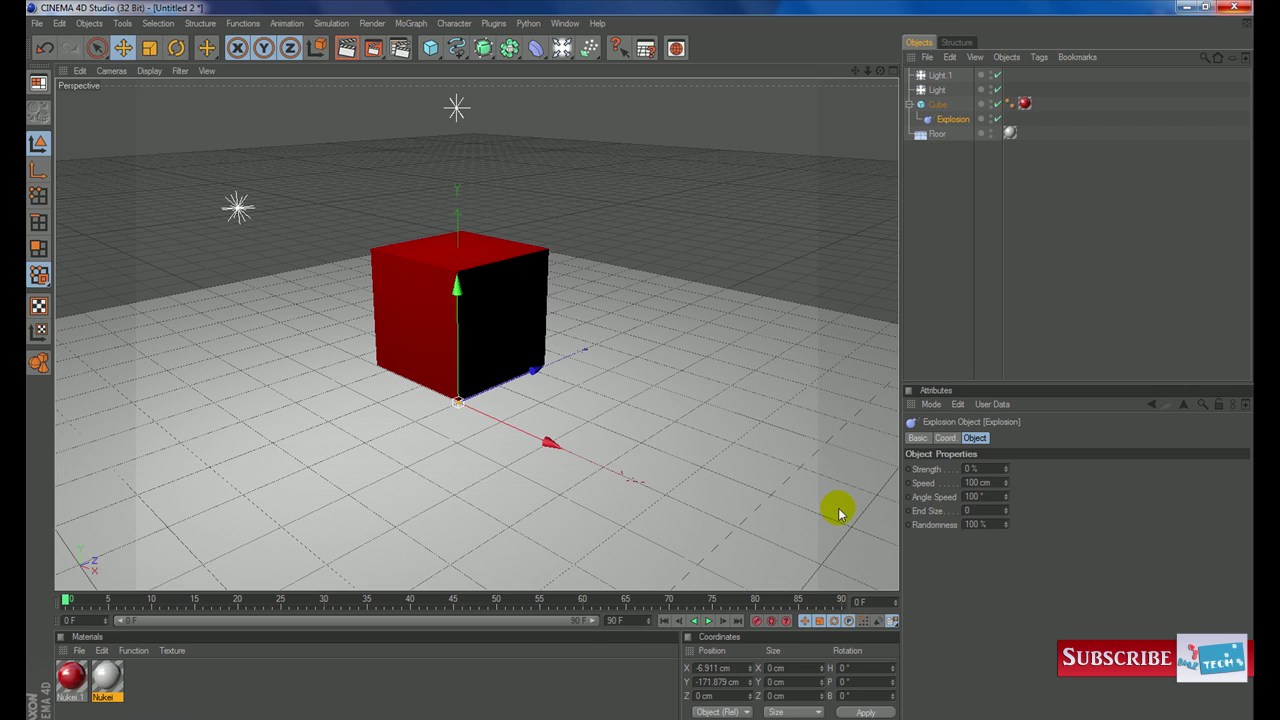
left_click(909, 470, "ctrl")
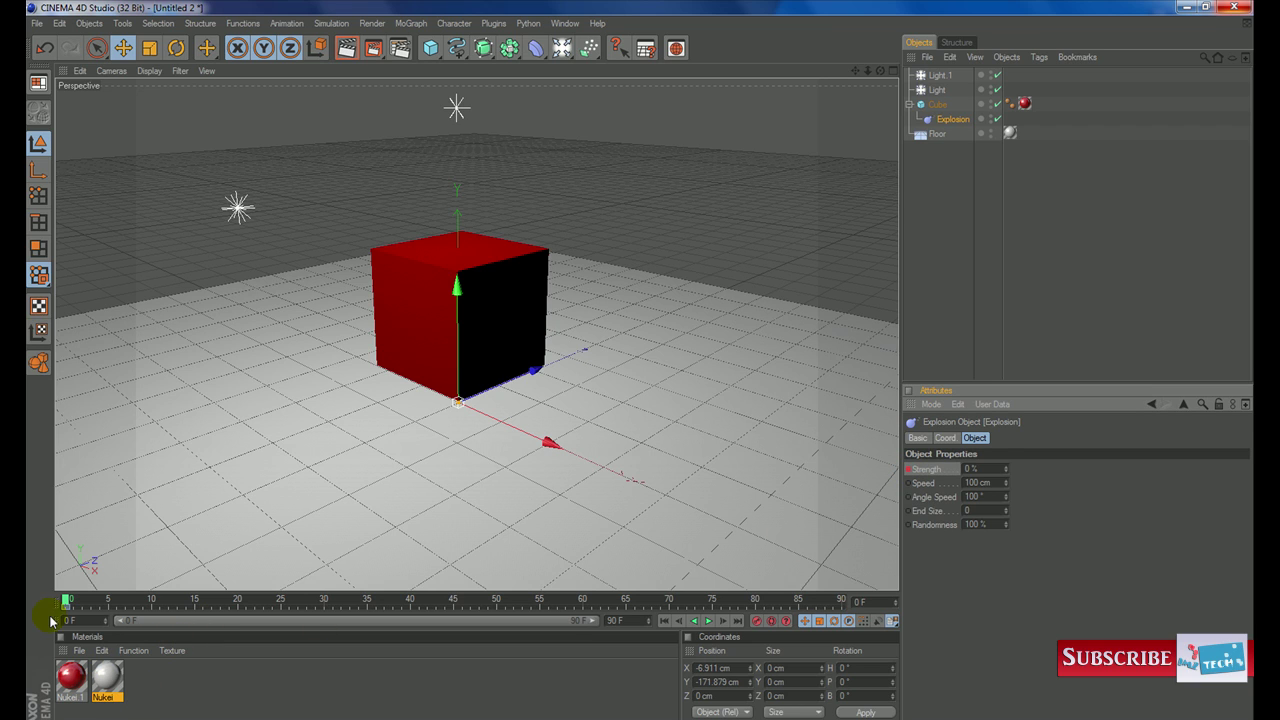
left_click_drag(64, 602, 842, 603)
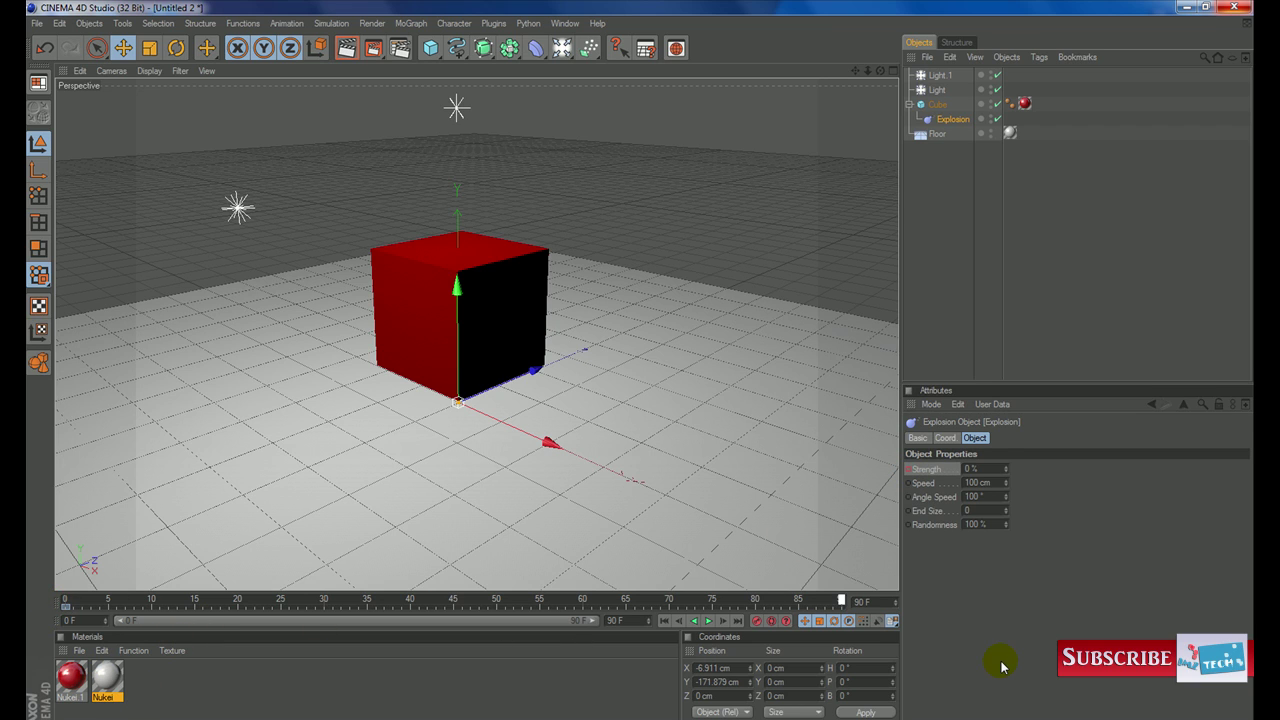
left_click(968, 468)
type("100")
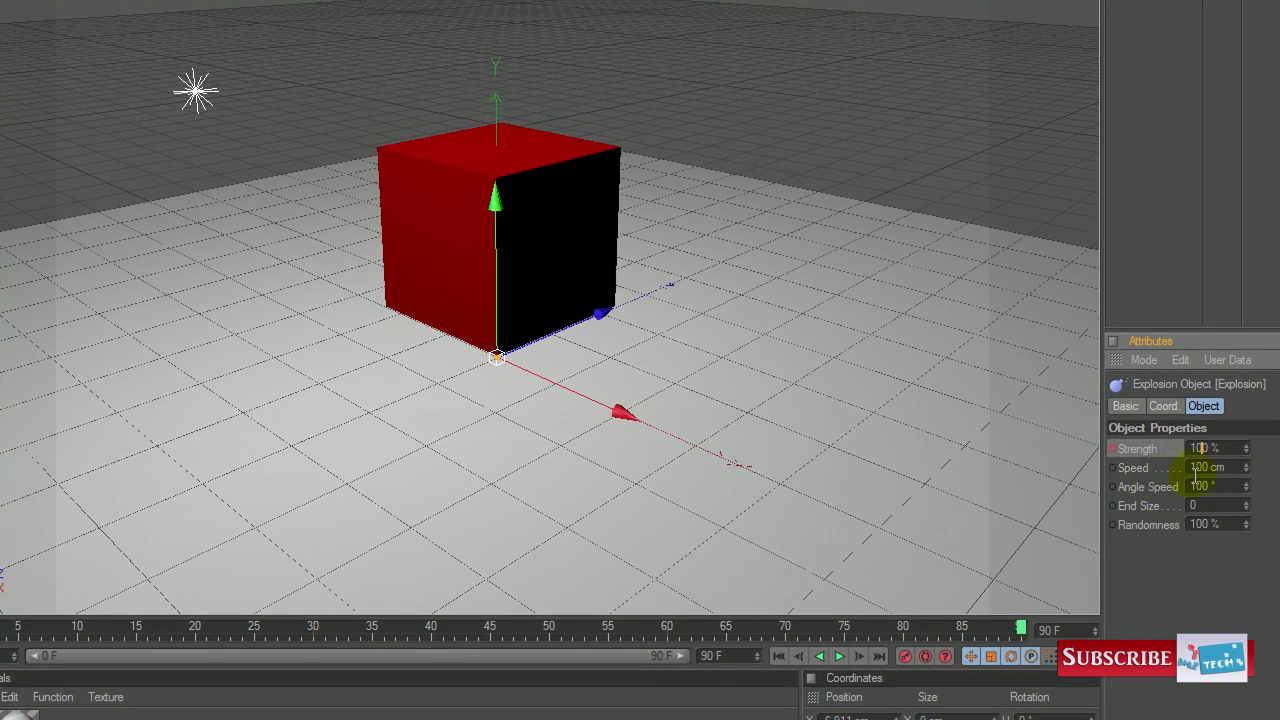
left_click(1112, 449, "ctrl")
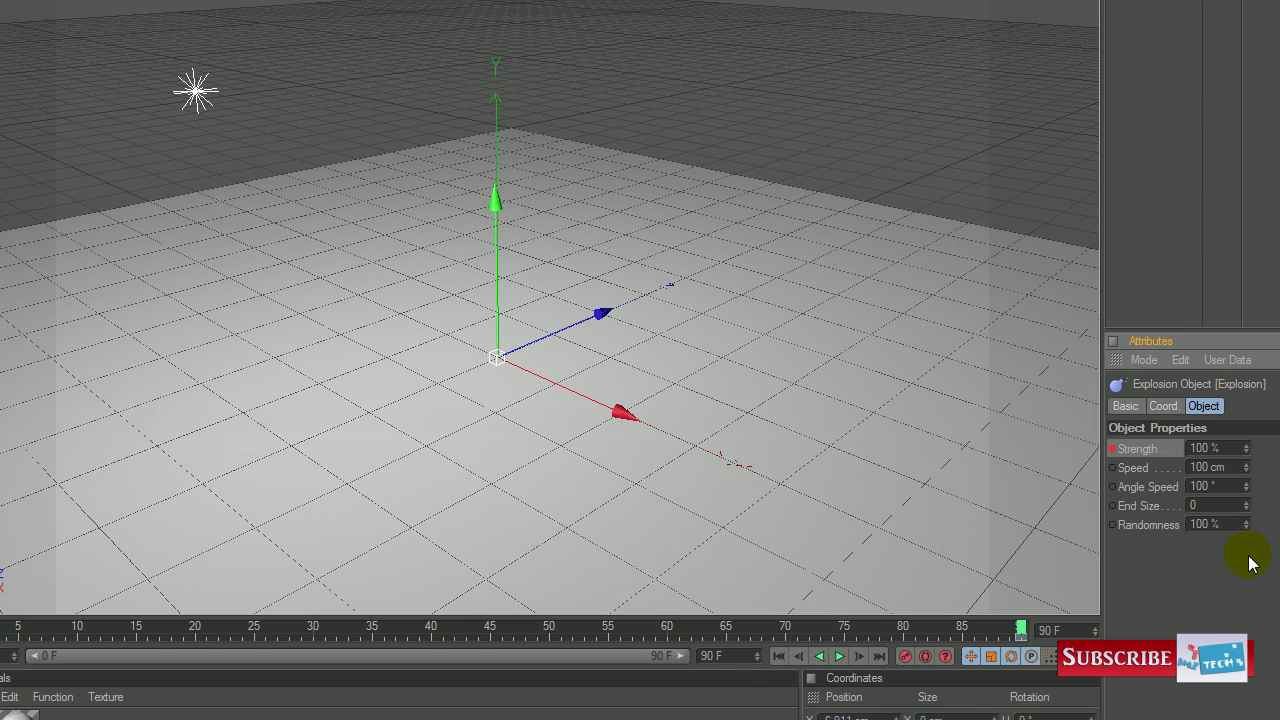
Rewind to frame 0 and play the explosion animation
left_click(779, 656)
left_click(840, 656)
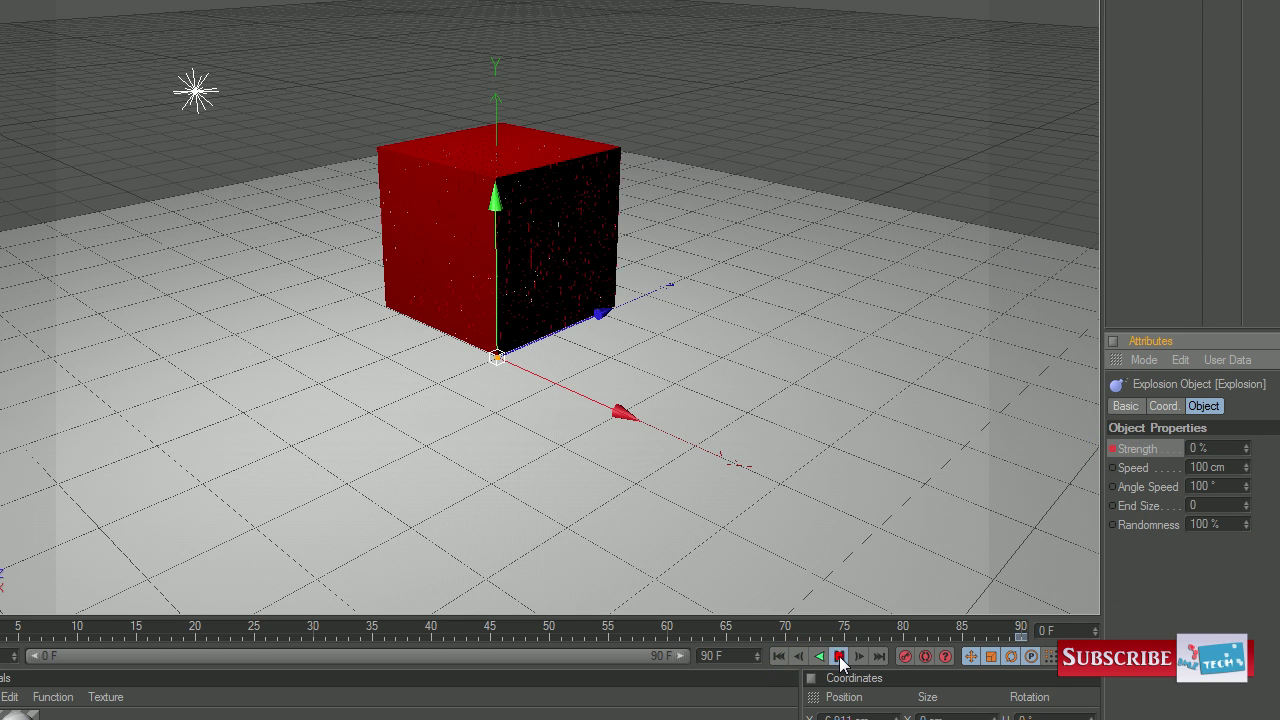
left_click_drag(837, 531, 775, 428, "alt")
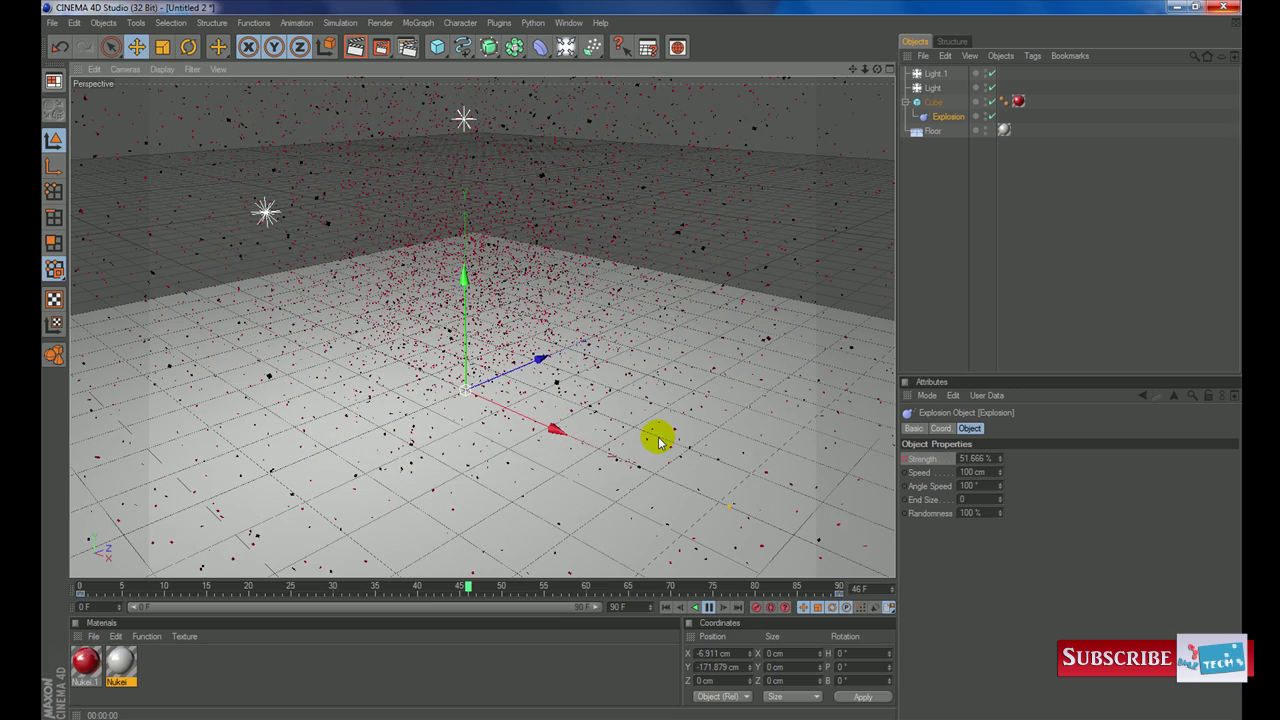
left_click(664, 607)
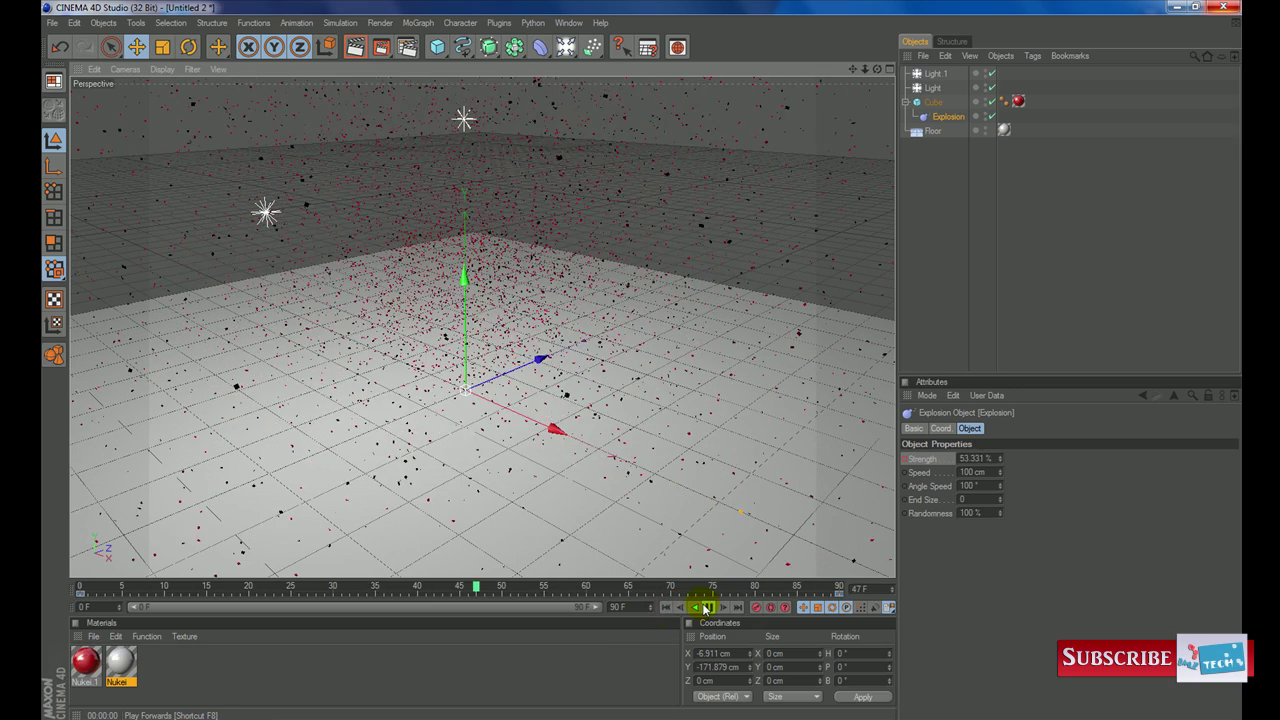
left_click(667, 608)
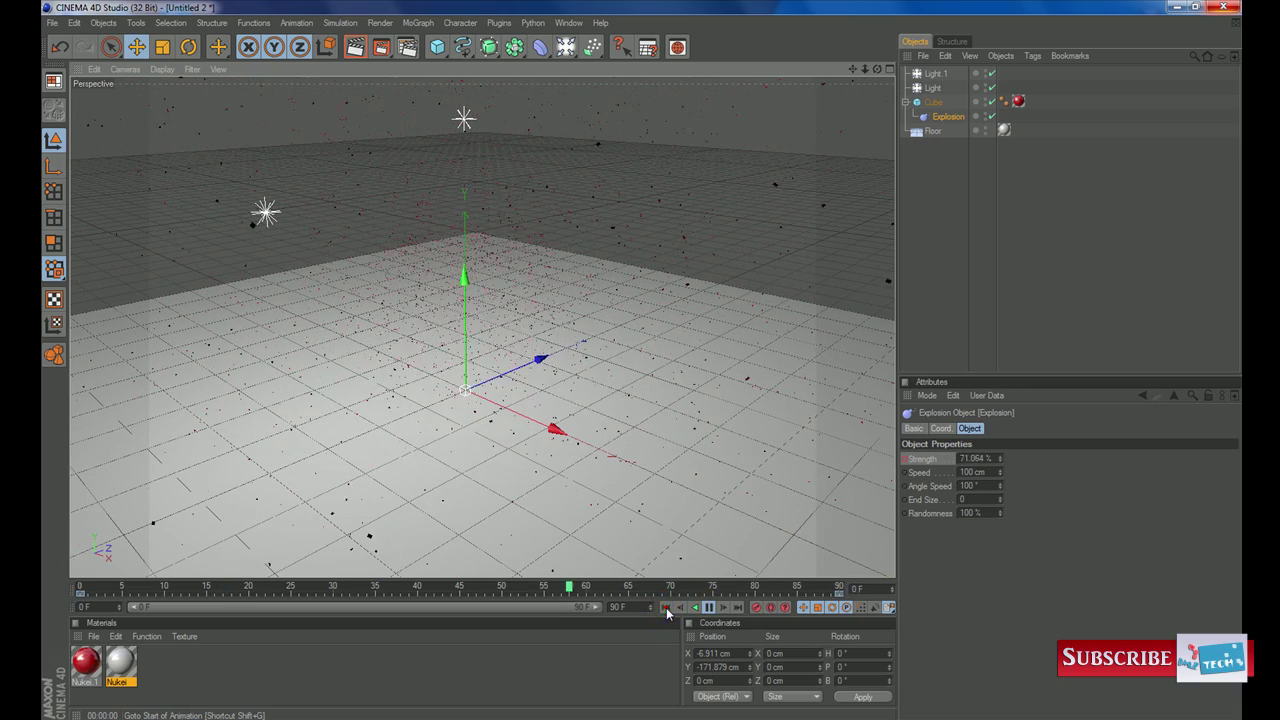
left_click(667, 608)
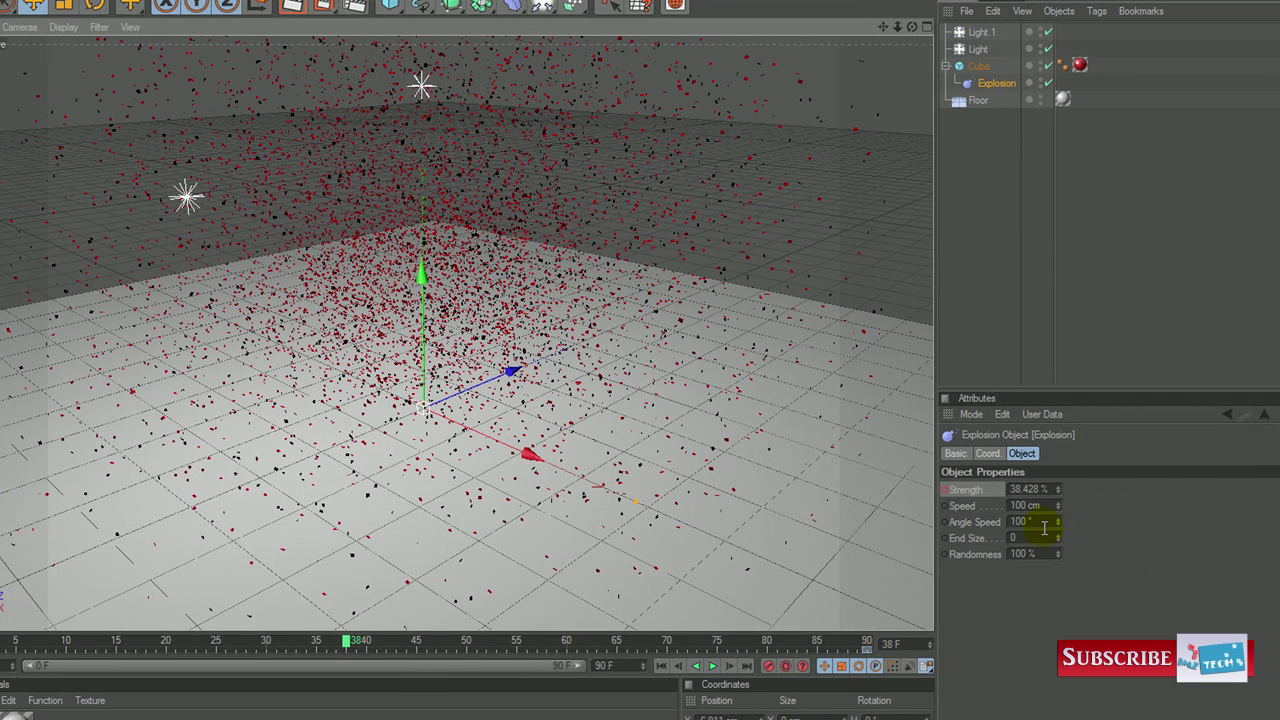
Raise the Explosion's Angle Speed to 130° and set Randomness to 0%
left_click(1057, 520)
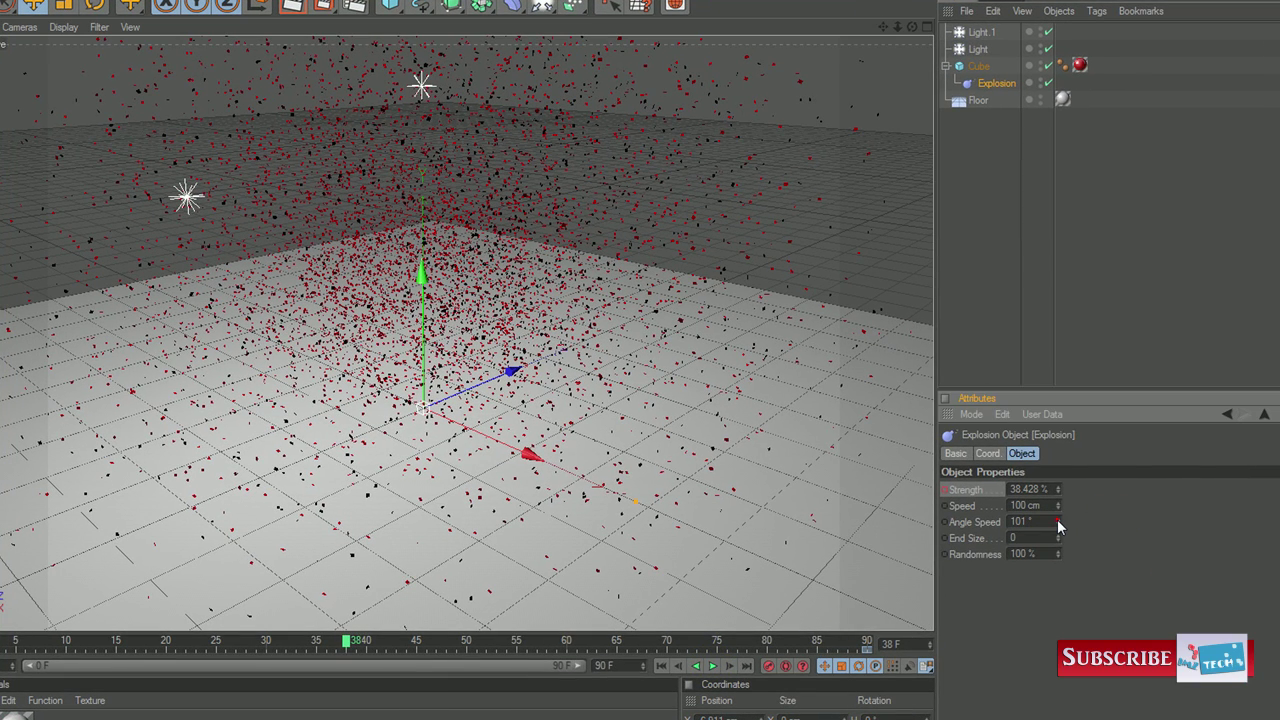
left_click_drag(1059, 526, 1057, 503)
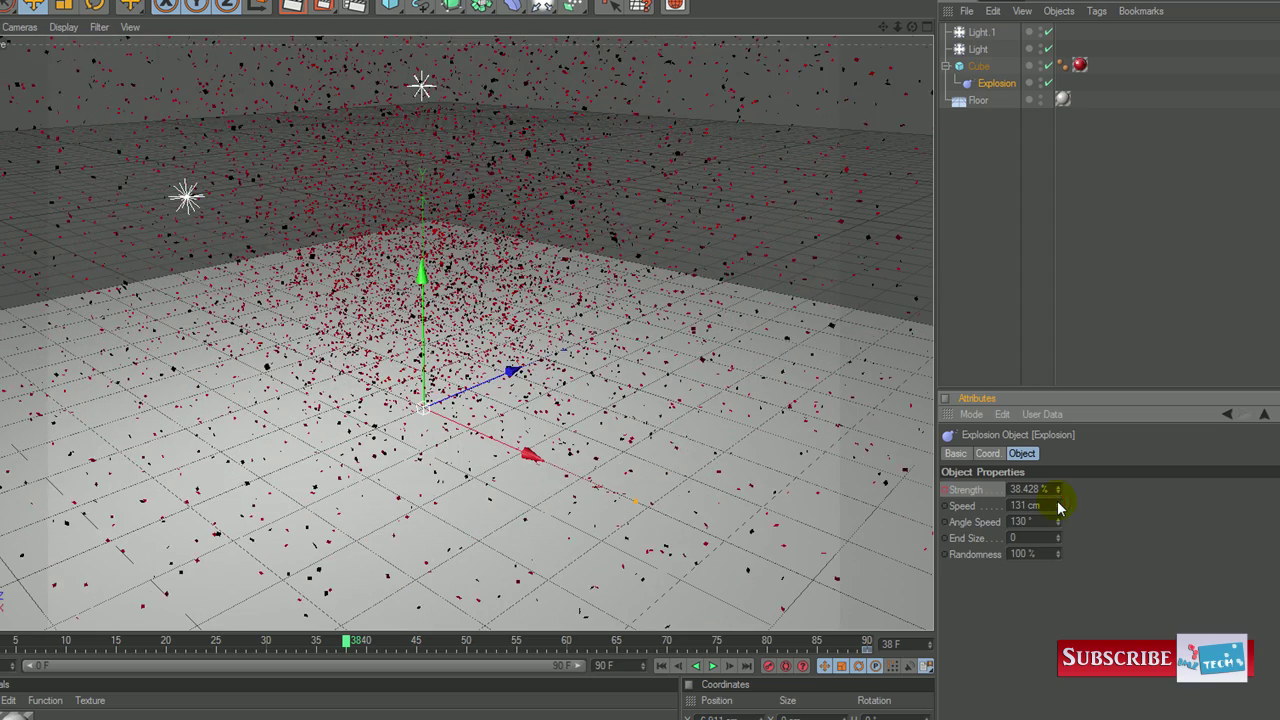
left_click_drag(1059, 560, 1058, 560)
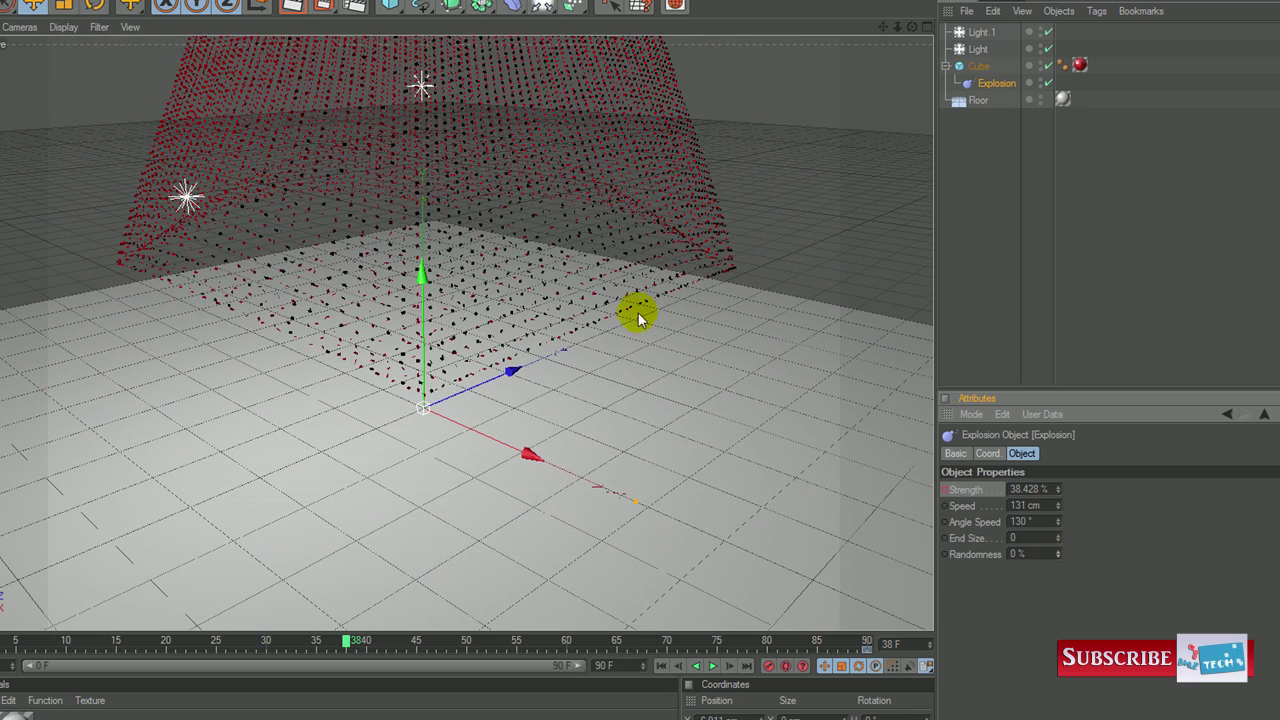
left_click_drag(638, 313, 628, 314, "alt")
scroll(628, 314, "up", 2)
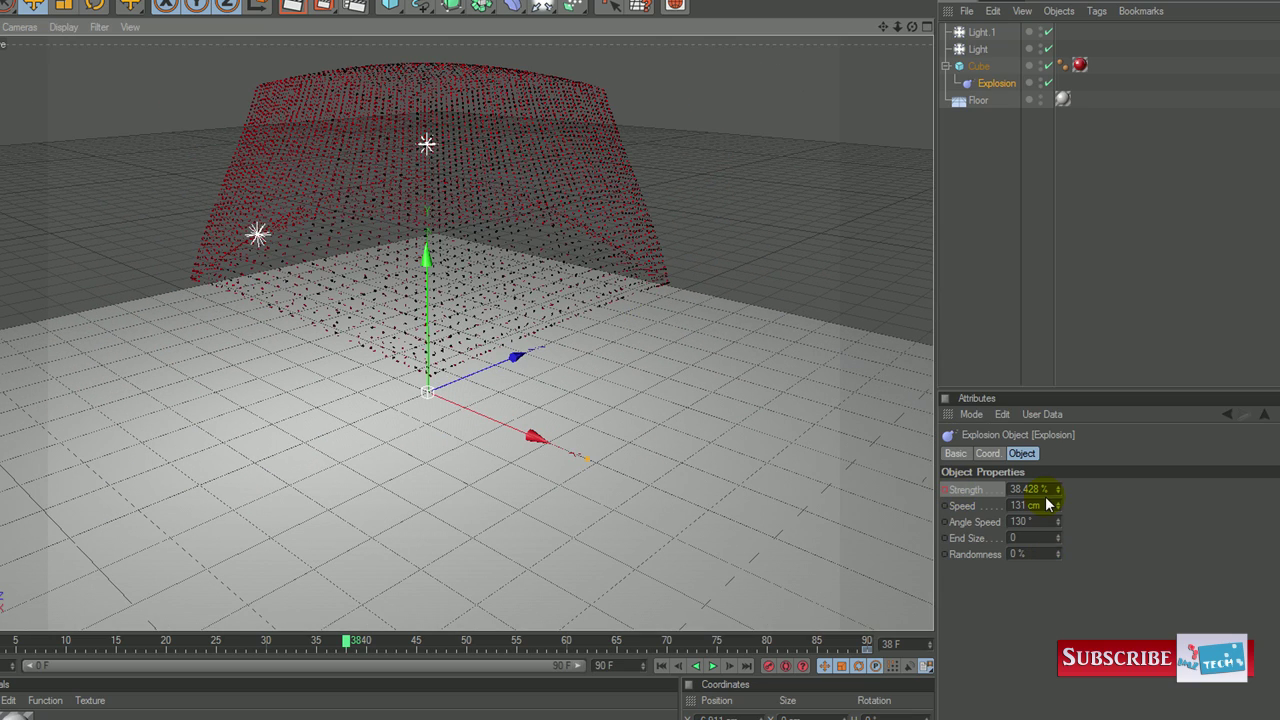
Rewind, play the revised explosion, and stop playback back at frame 1
left_click(662, 666)
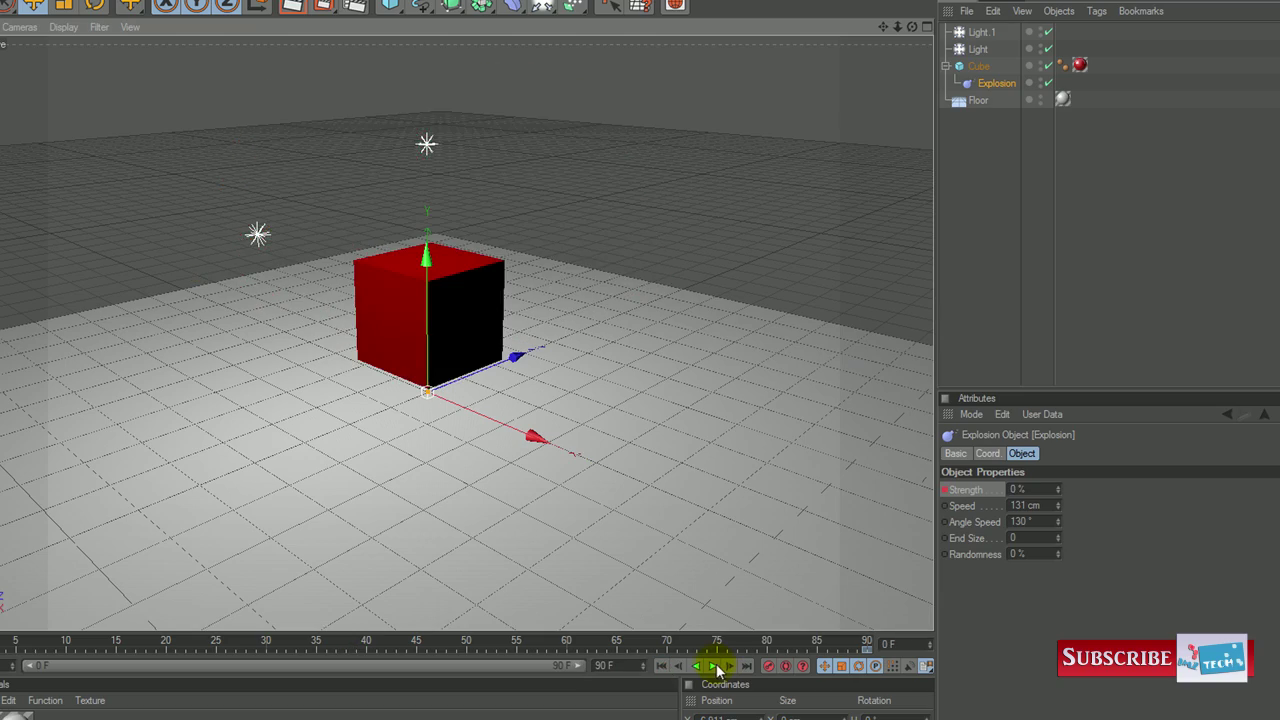
left_click(712, 666)
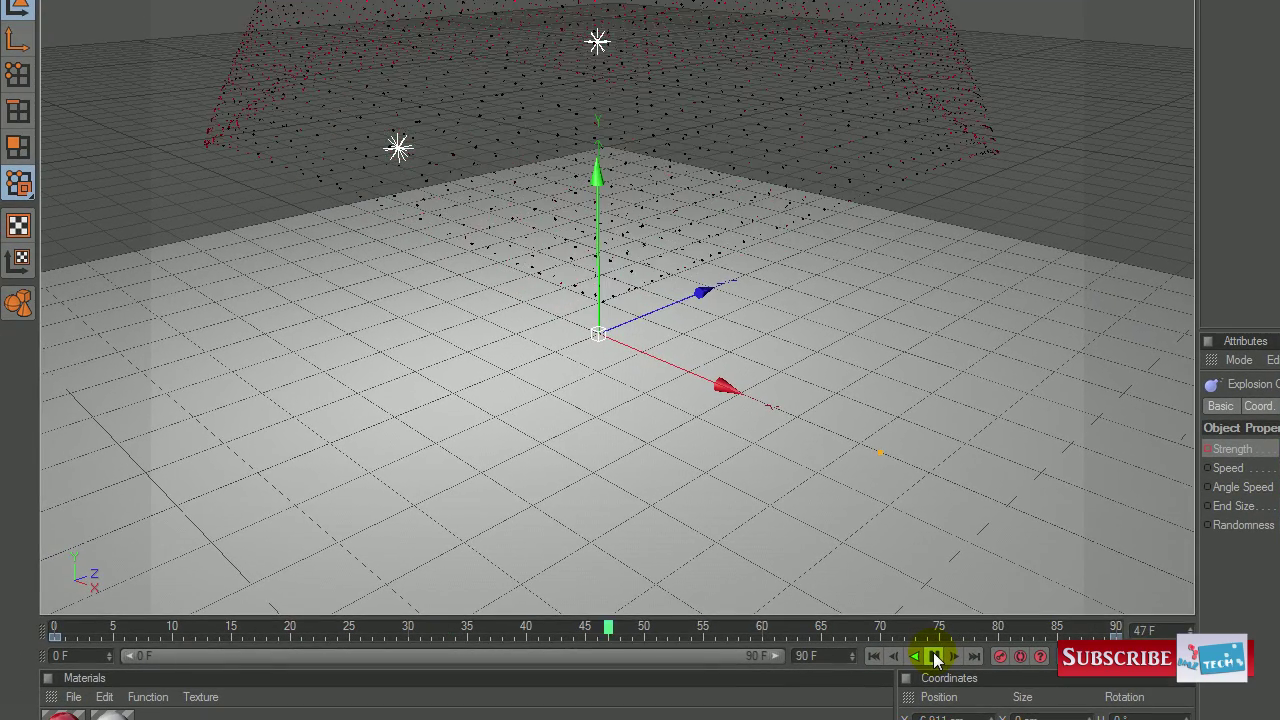
scroll(721, 220, "down", 5)
scroll(721, 220, "up", 4)
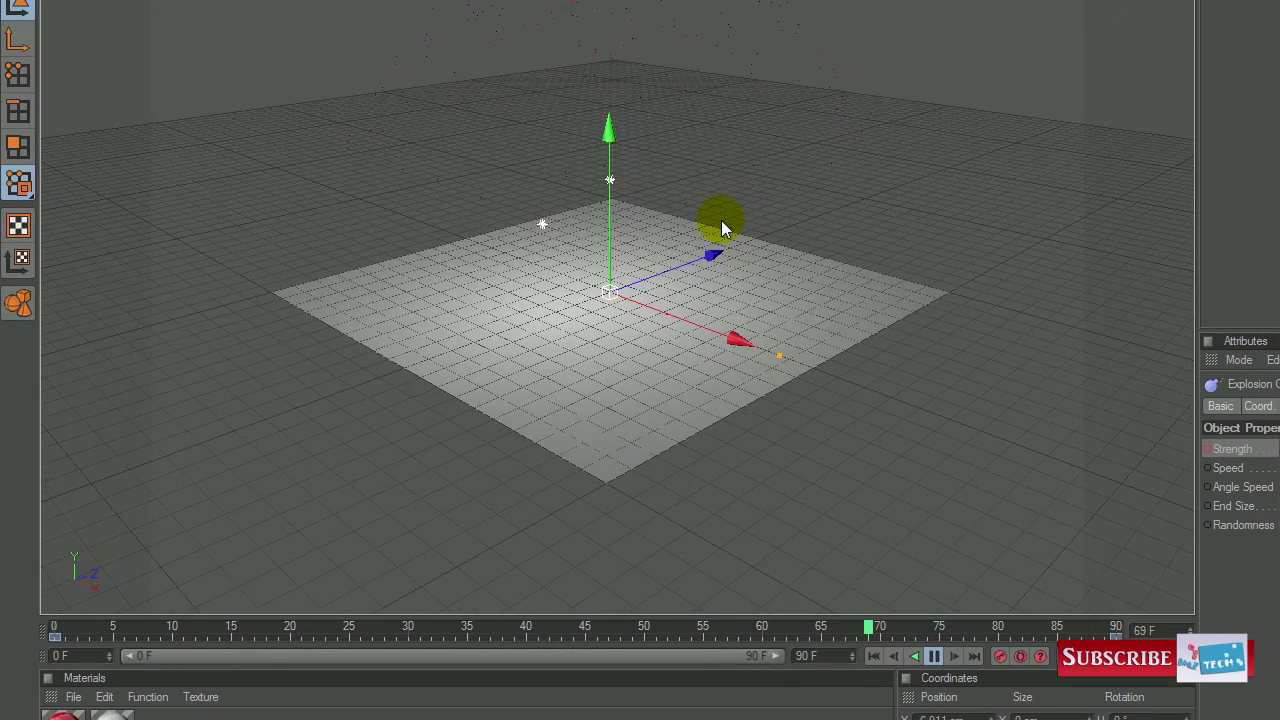
left_click(940, 656)
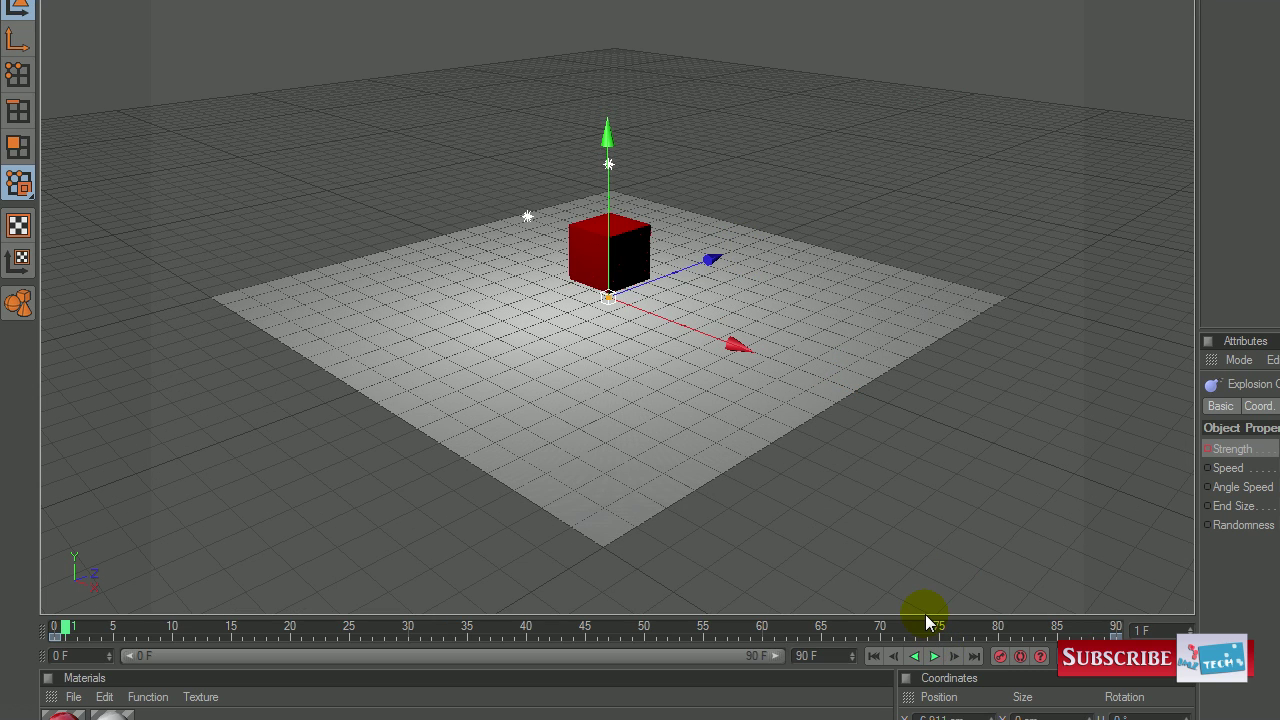